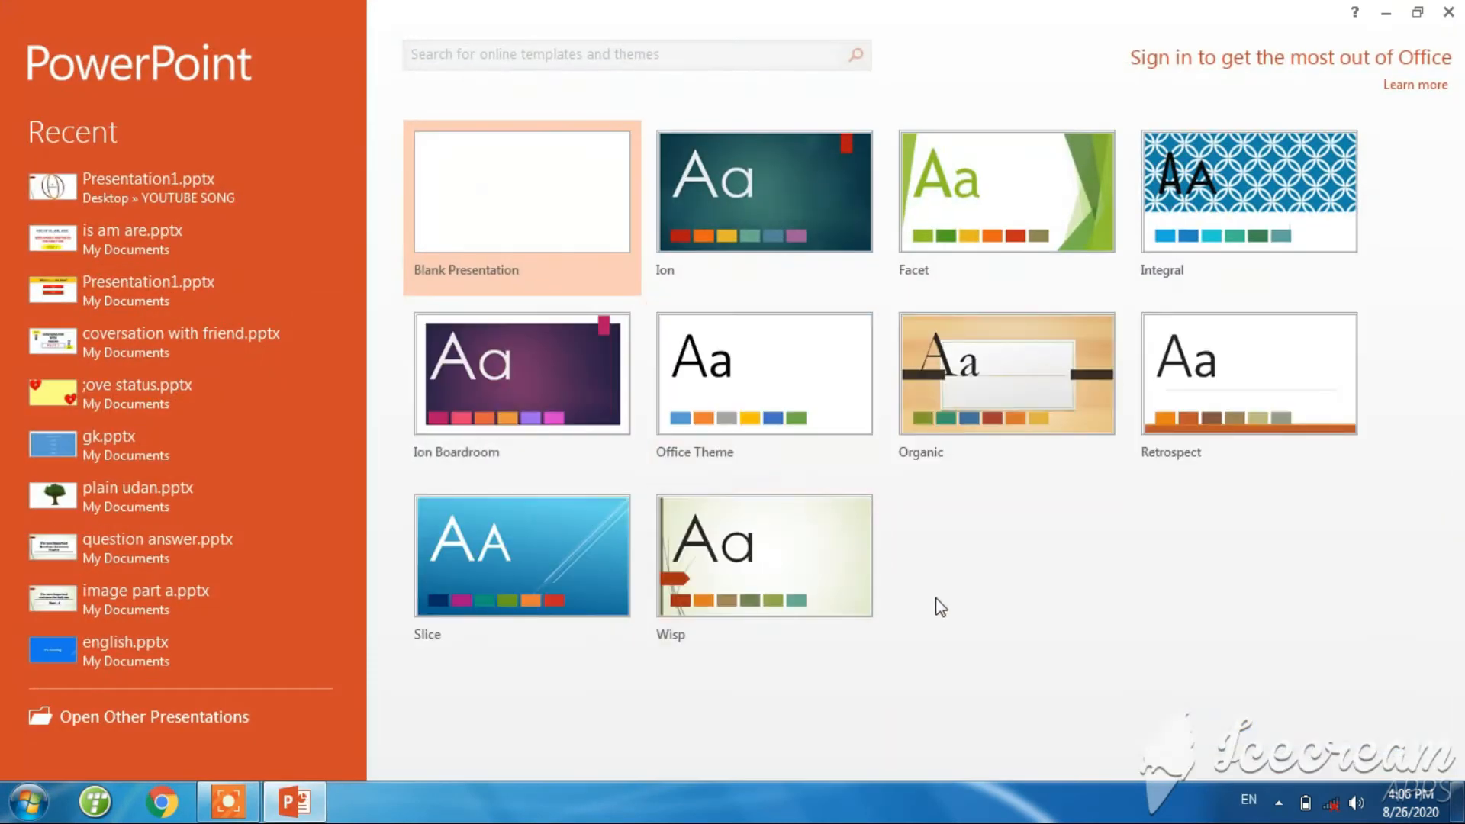
# Create a blank presentation and change the first slide's layout to Blank.
pyautogui.click(939, 607)
pyautogui.click(532, 238)
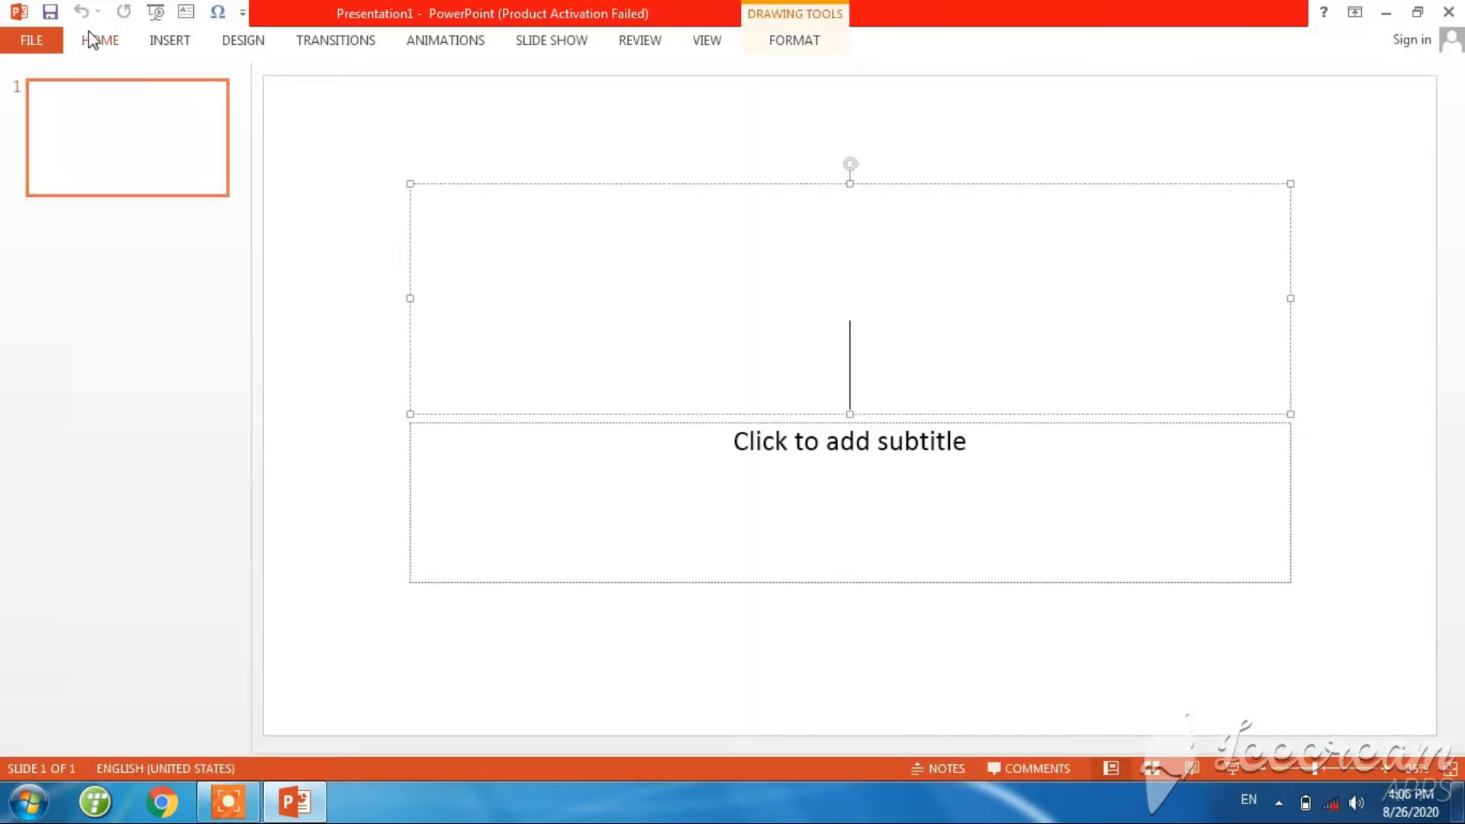
pyautogui.click(110, 49)
pyautogui.click(254, 65)
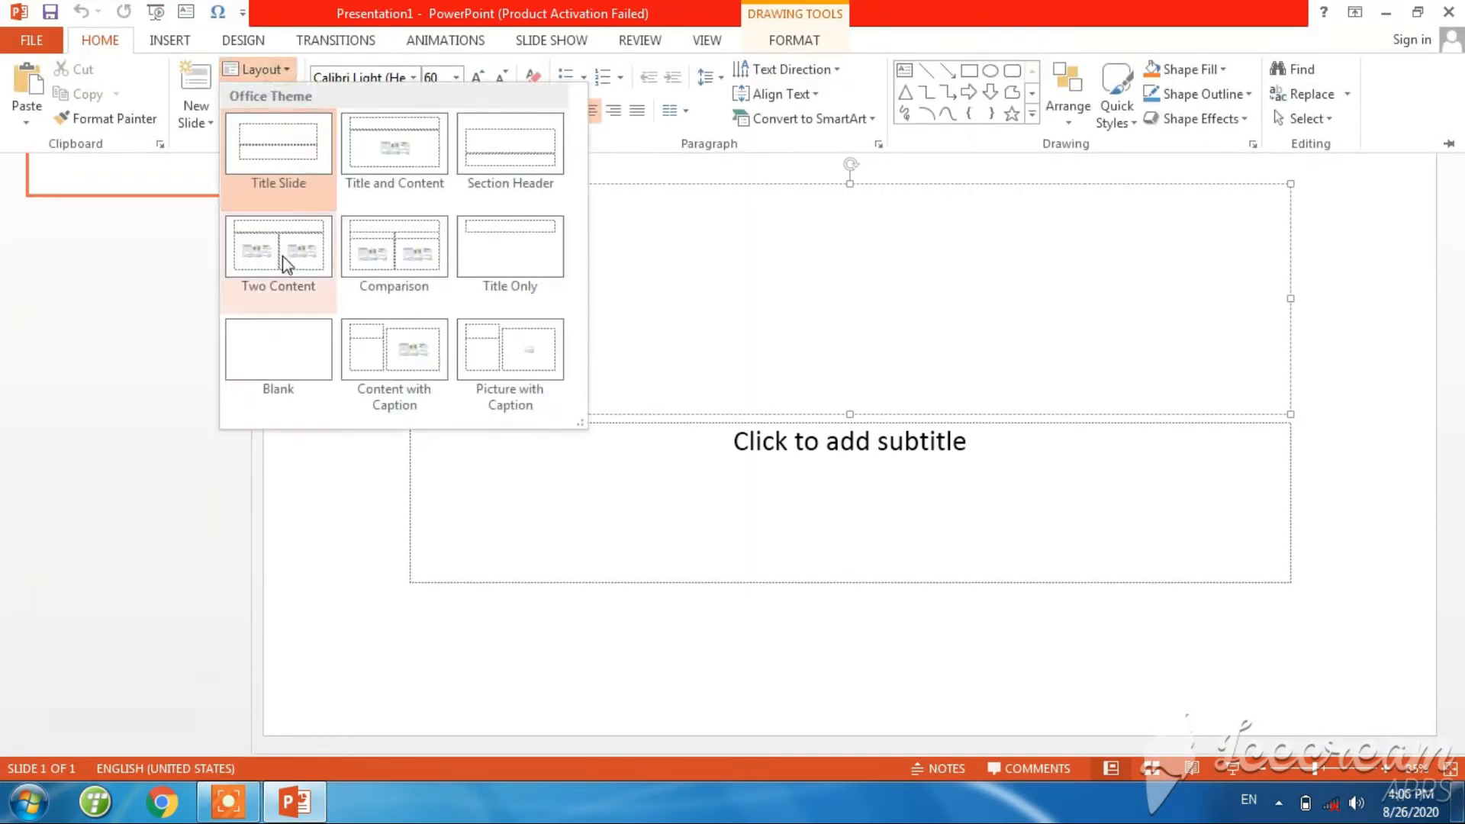
pyautogui.click(272, 329)
# Draw a large oval in the middle of the slide, shift it slightly up, and enlarge it to nearly the slide's height.
pyautogui.click(115, 46)
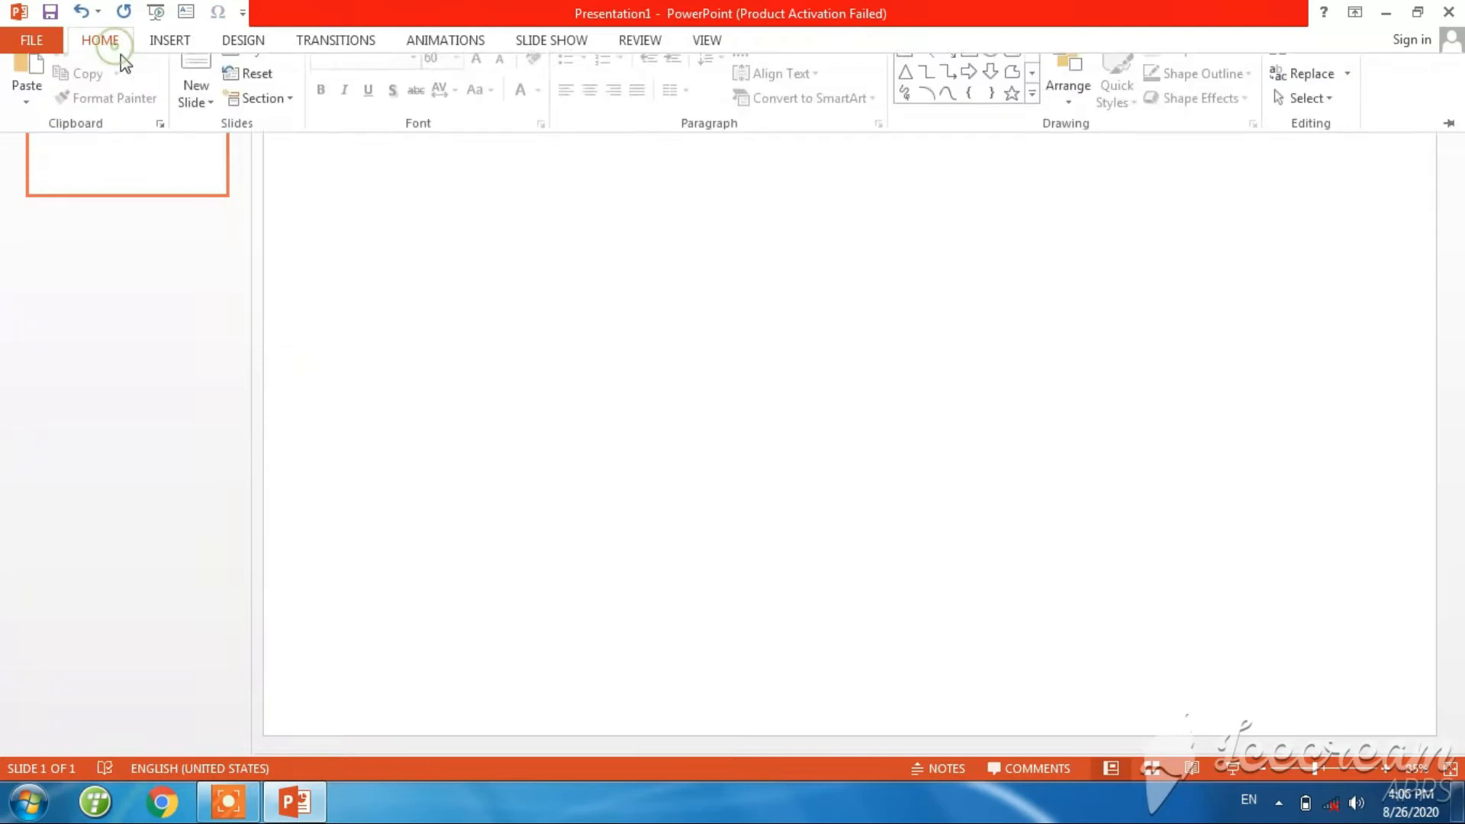
pyautogui.click(989, 76)
pyautogui.moveTo(637, 138)
pyautogui.mouseDown()
pyautogui.moveTo(656, 340)
pyautogui.moveTo(1010, 598)
pyautogui.moveTo(1027, 707)
pyautogui.moveTo(1092, 726)
pyautogui.mouseUp()
pyautogui.moveTo(931, 523); pyautogui.dragTo(862, 491)
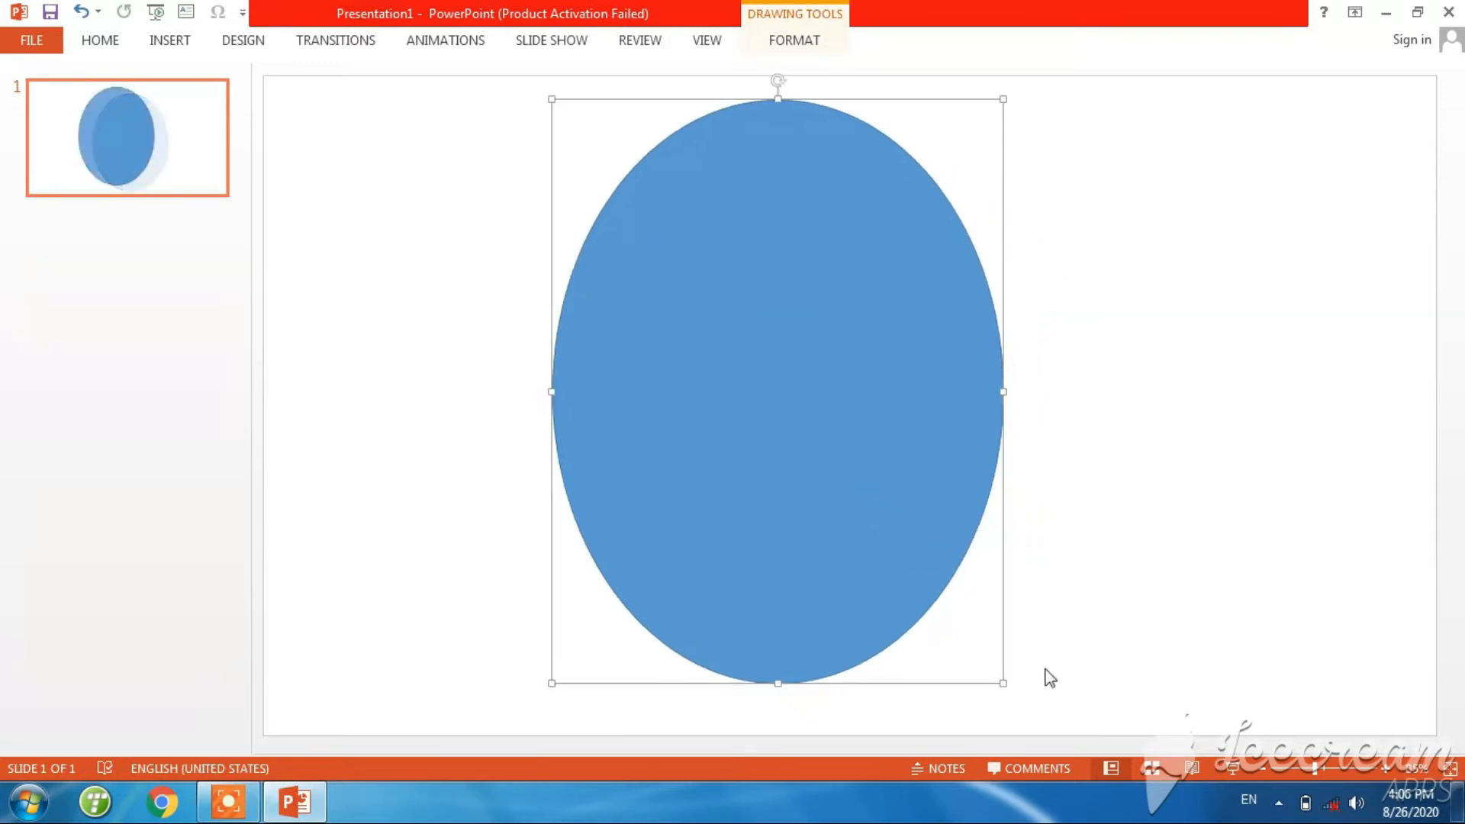
pyautogui.moveTo(997, 677); pyautogui.dragTo(1108, 719)
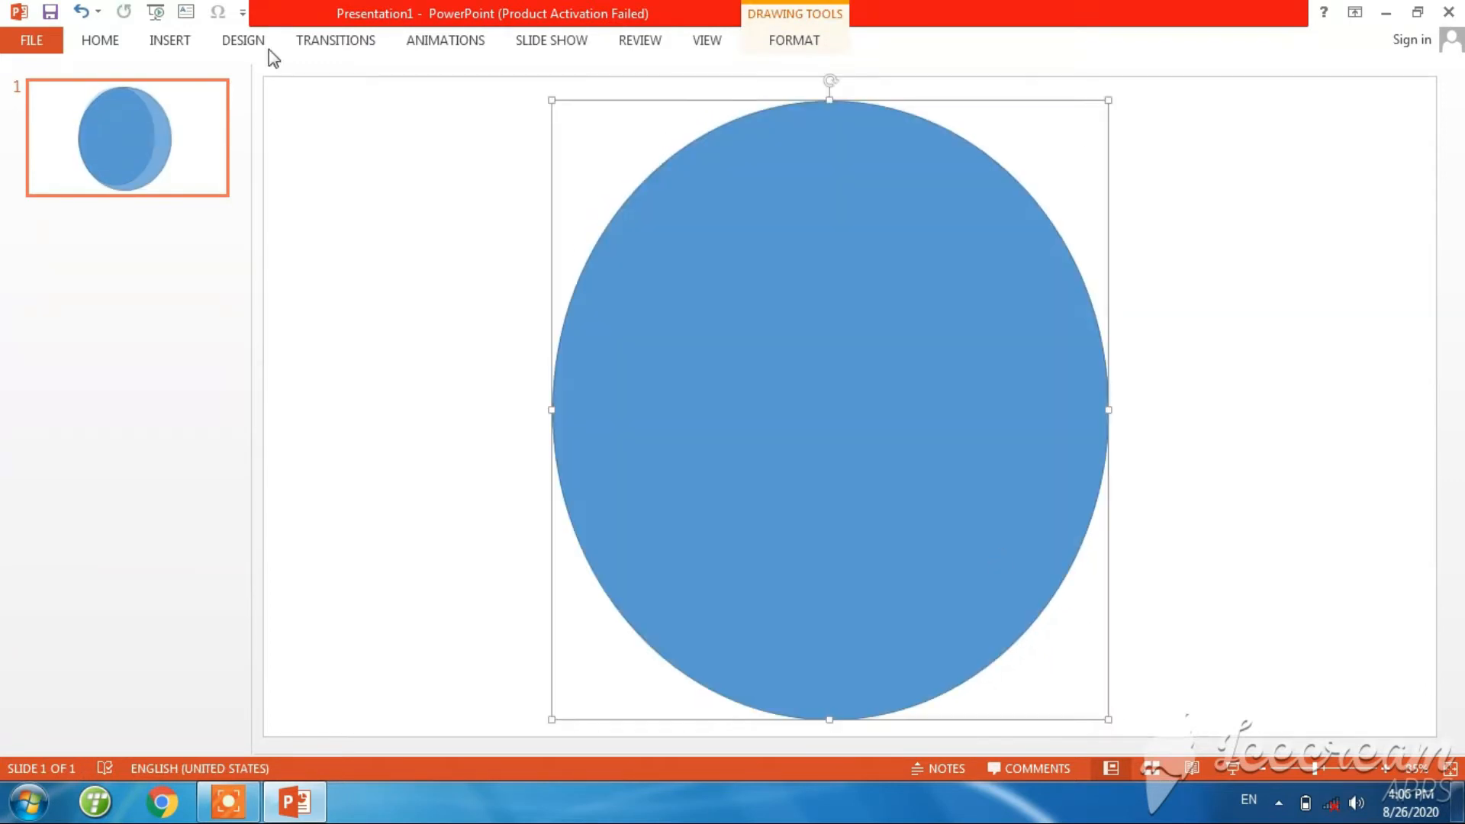
# Remove the oval's fill and set its outline weight to 6 pt.
pyautogui.click(102, 43)
pyautogui.click(1187, 69)
pyautogui.click(1173, 258)
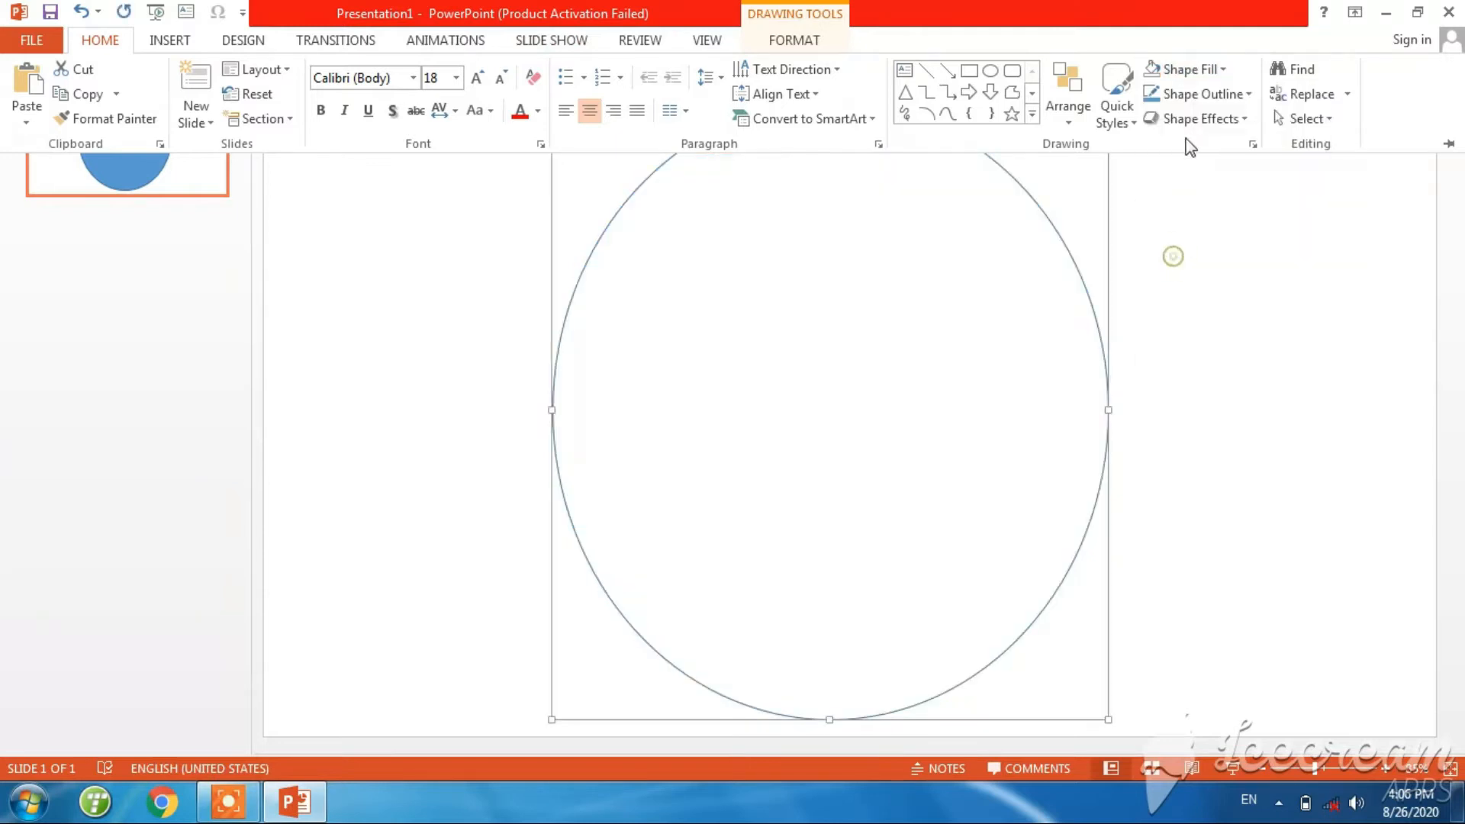
pyautogui.click(1194, 93)
pyautogui.moveTo(1181, 368)
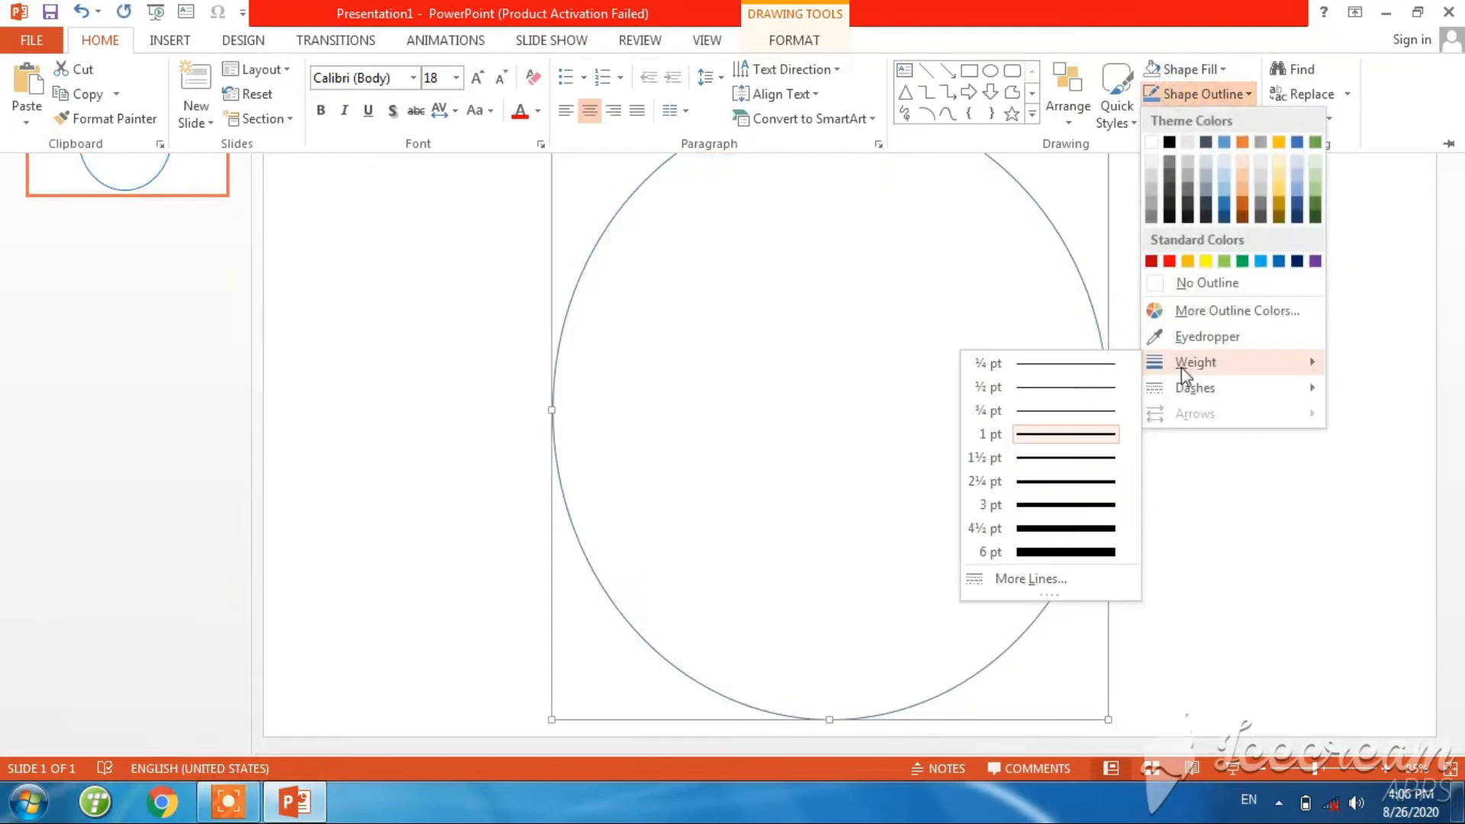
pyautogui.click(1058, 551)
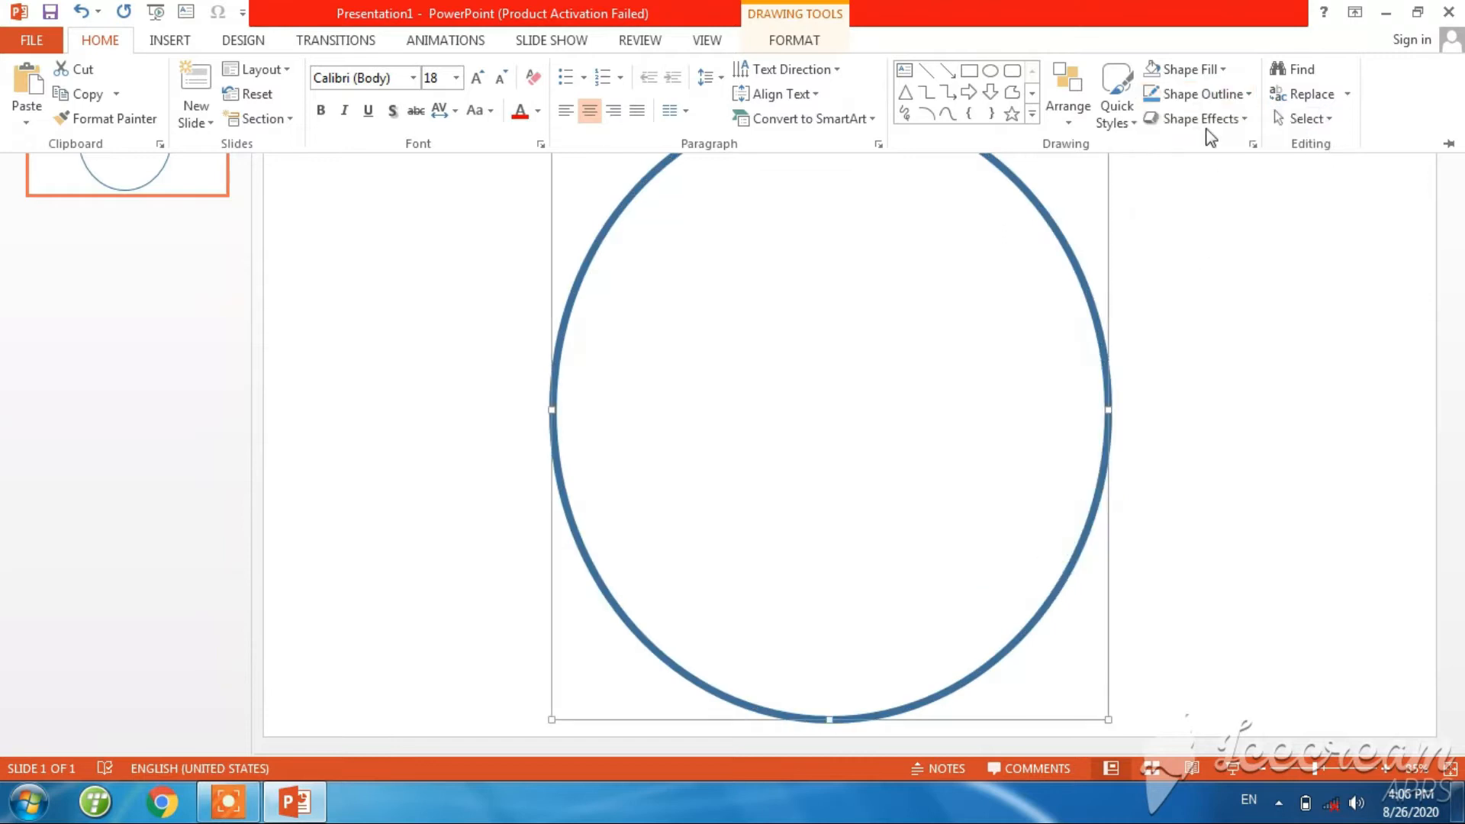
# Change the oval's outline colour to standard red.
pyautogui.click(1187, 69)
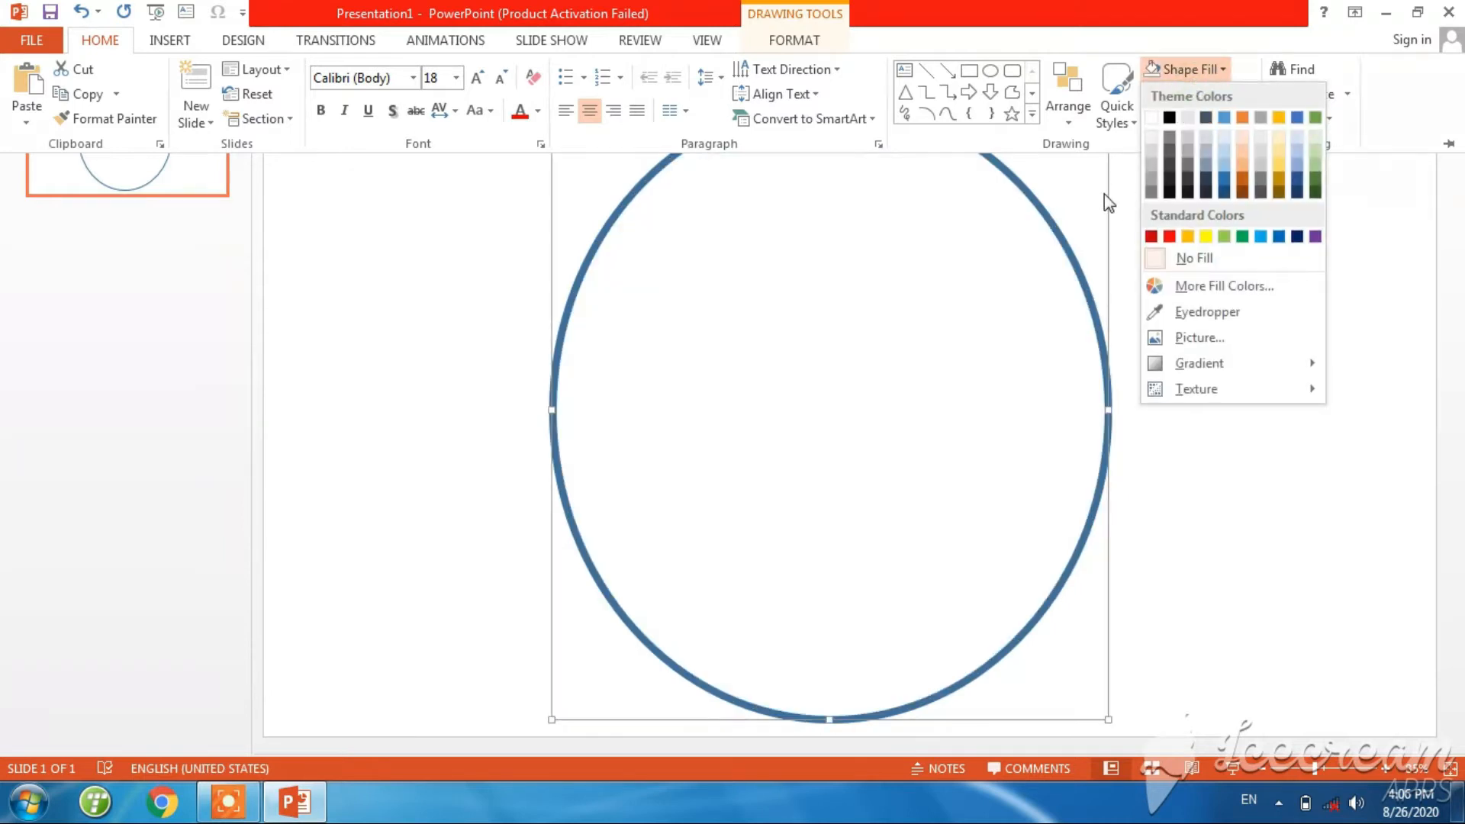
pyautogui.click(1136, 195)
pyautogui.click(1199, 93)
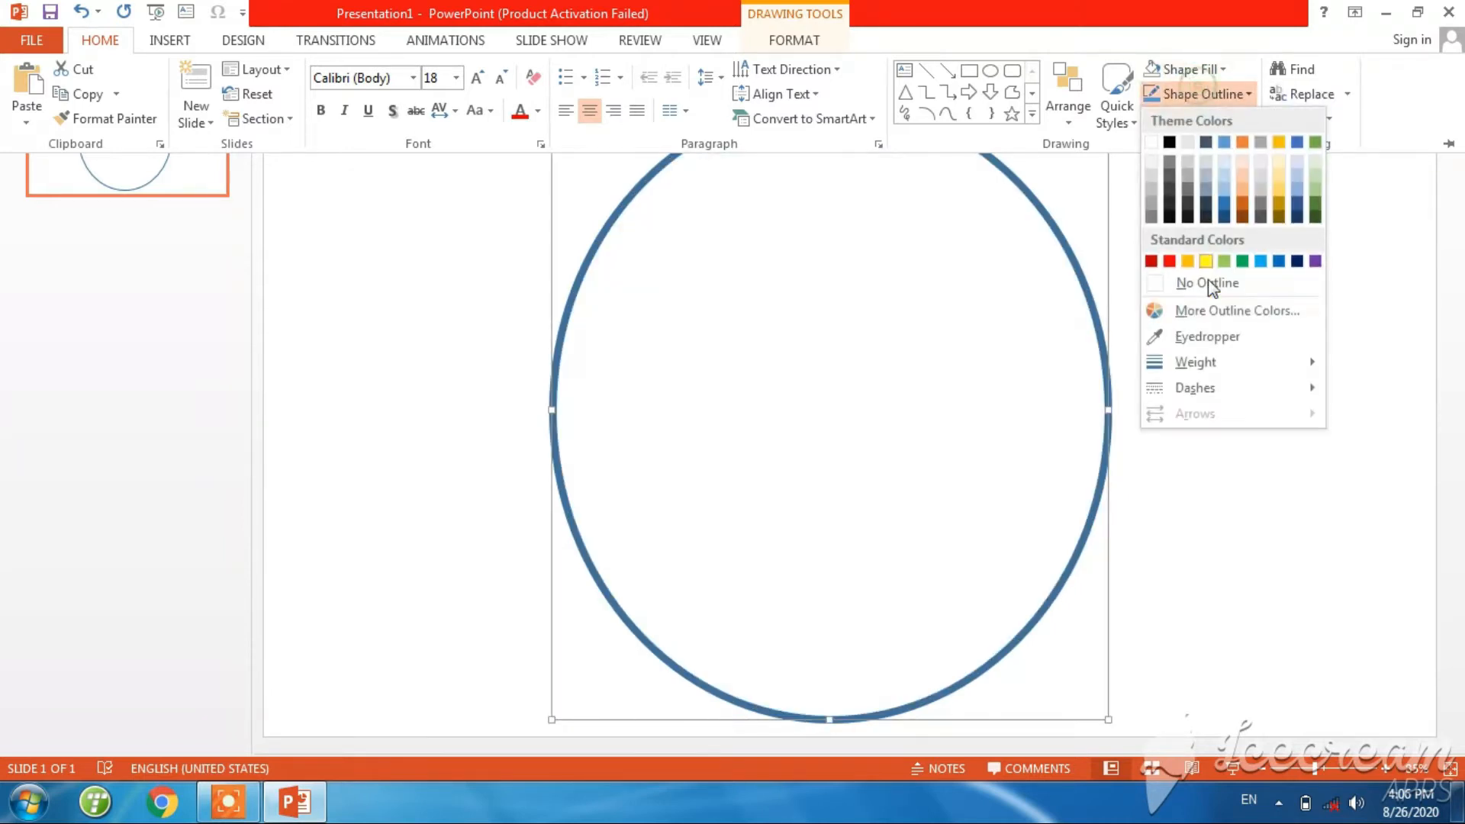
pyautogui.click(1169, 260)
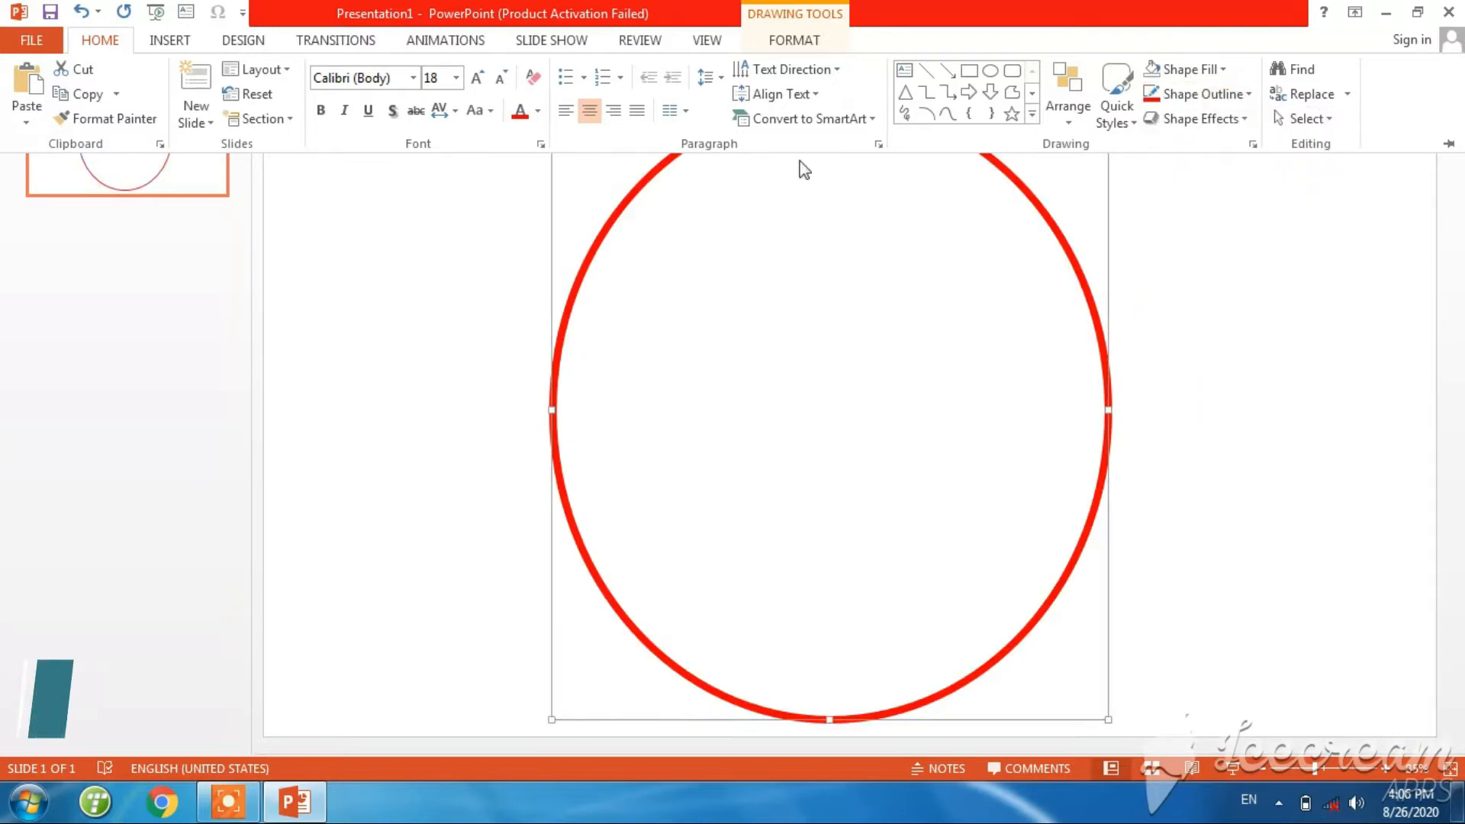
# Apply the parallel 3-D rotation preset with 26° X rotation and 18° Y rotation to the oval.
pyautogui.click(1202, 117)
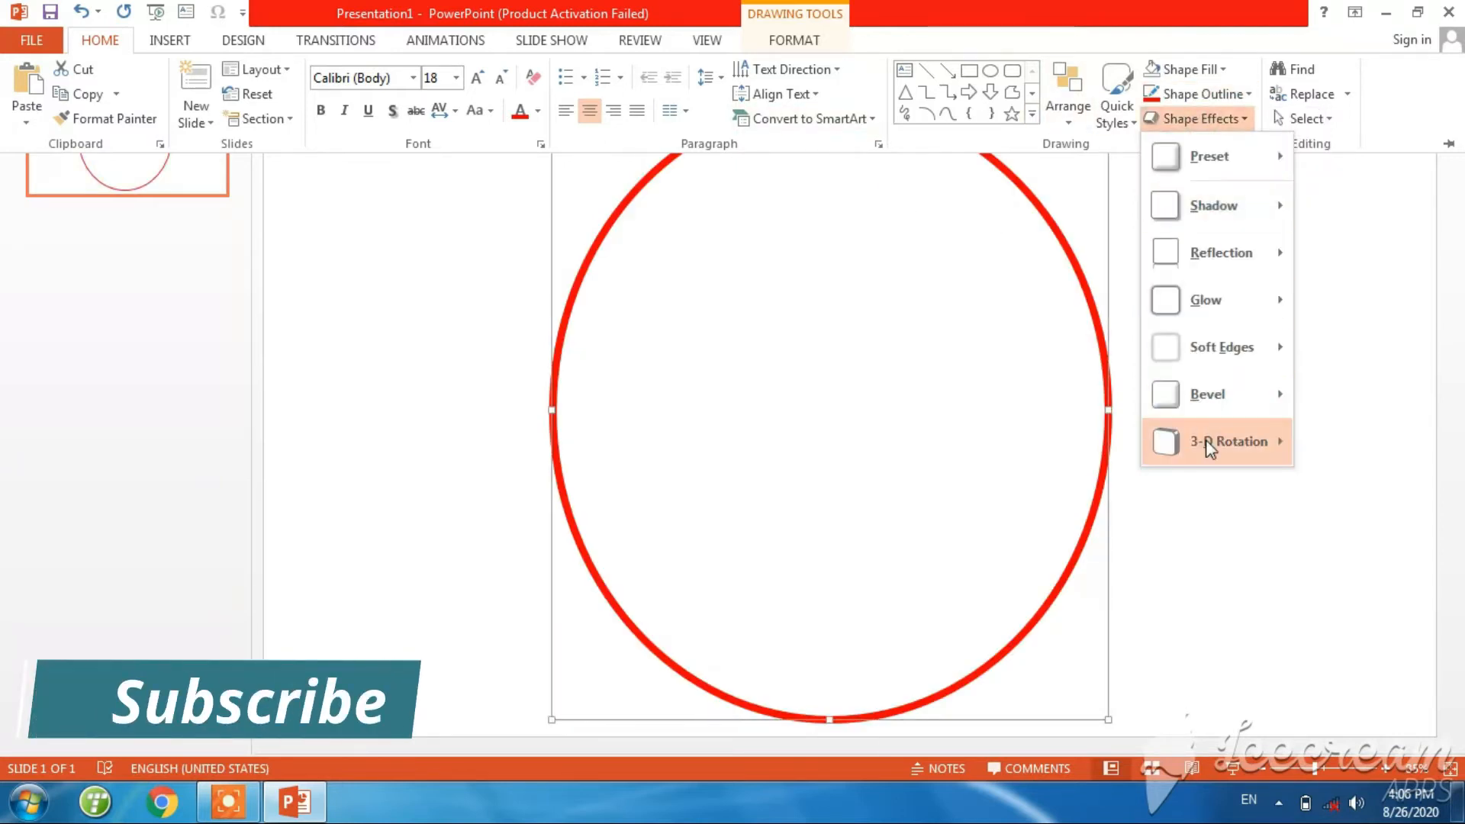
pyautogui.moveTo(1205, 441)
pyautogui.click(1094, 380)
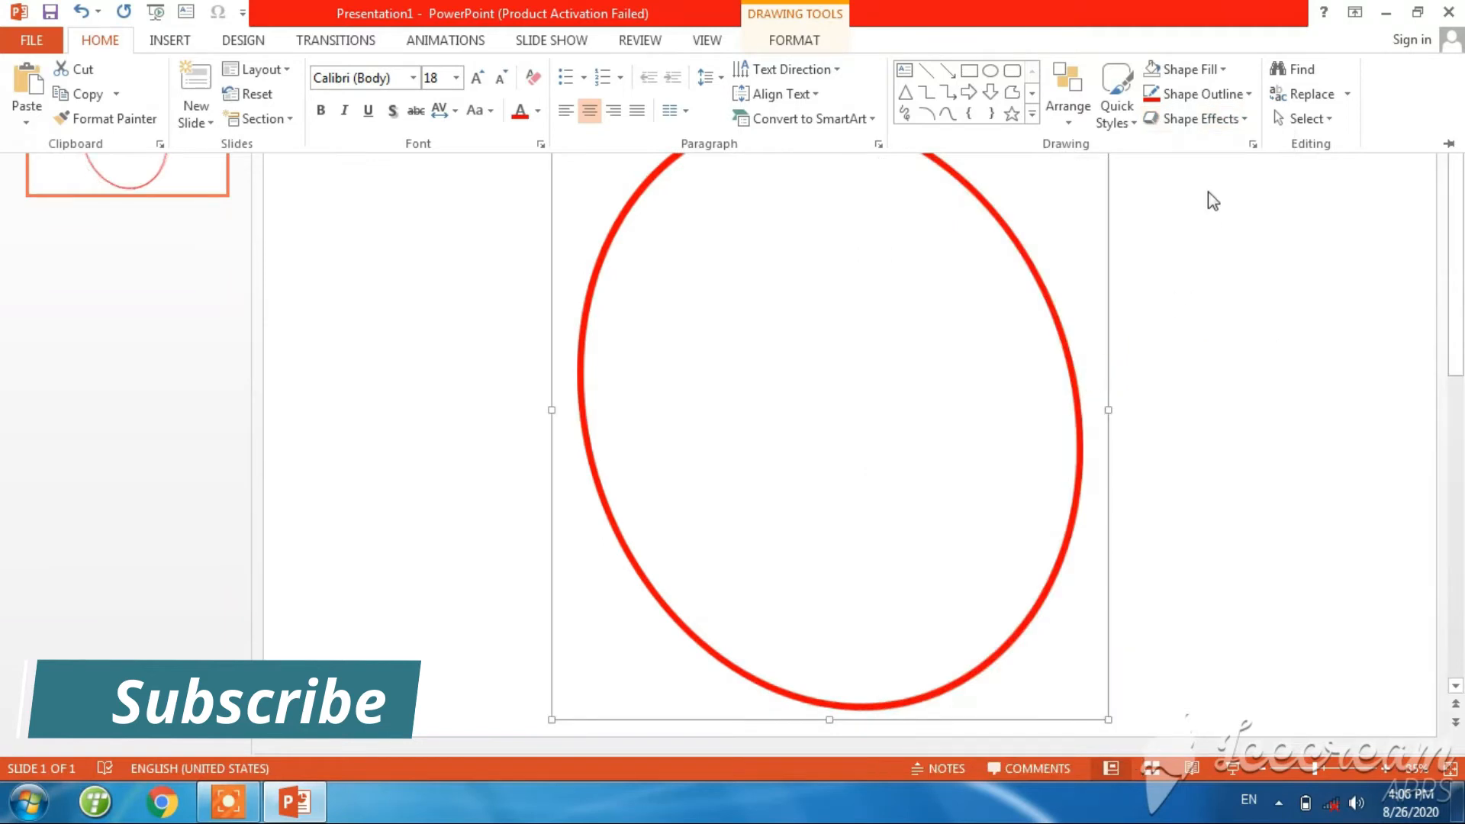
# Give the oval the first top bevel style in its 3-D format and set the bevel width to 20.5 pt.
pyautogui.click(1174, 120)
pyautogui.moveTo(1175, 450)
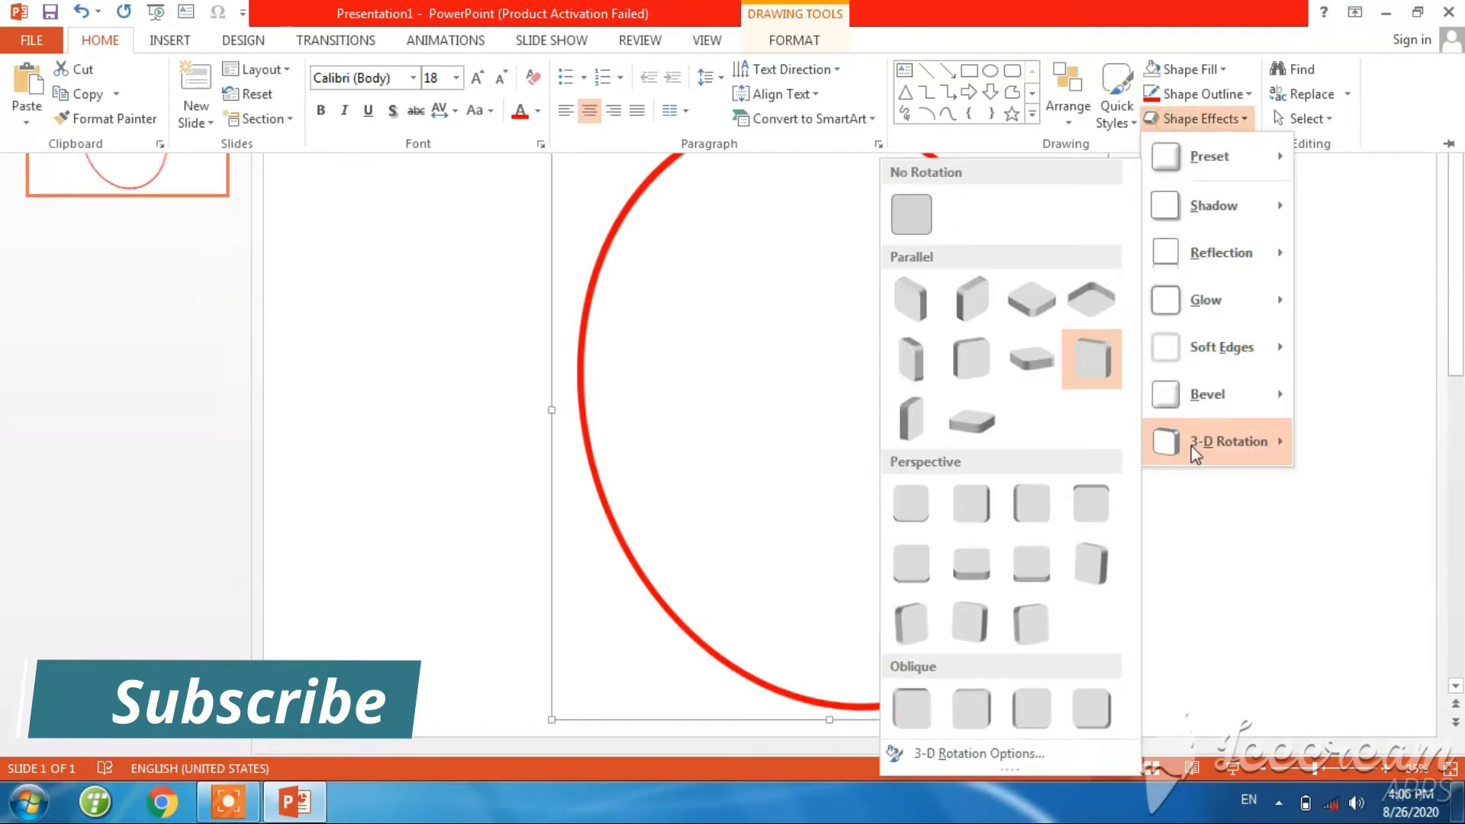
pyautogui.click(973, 754)
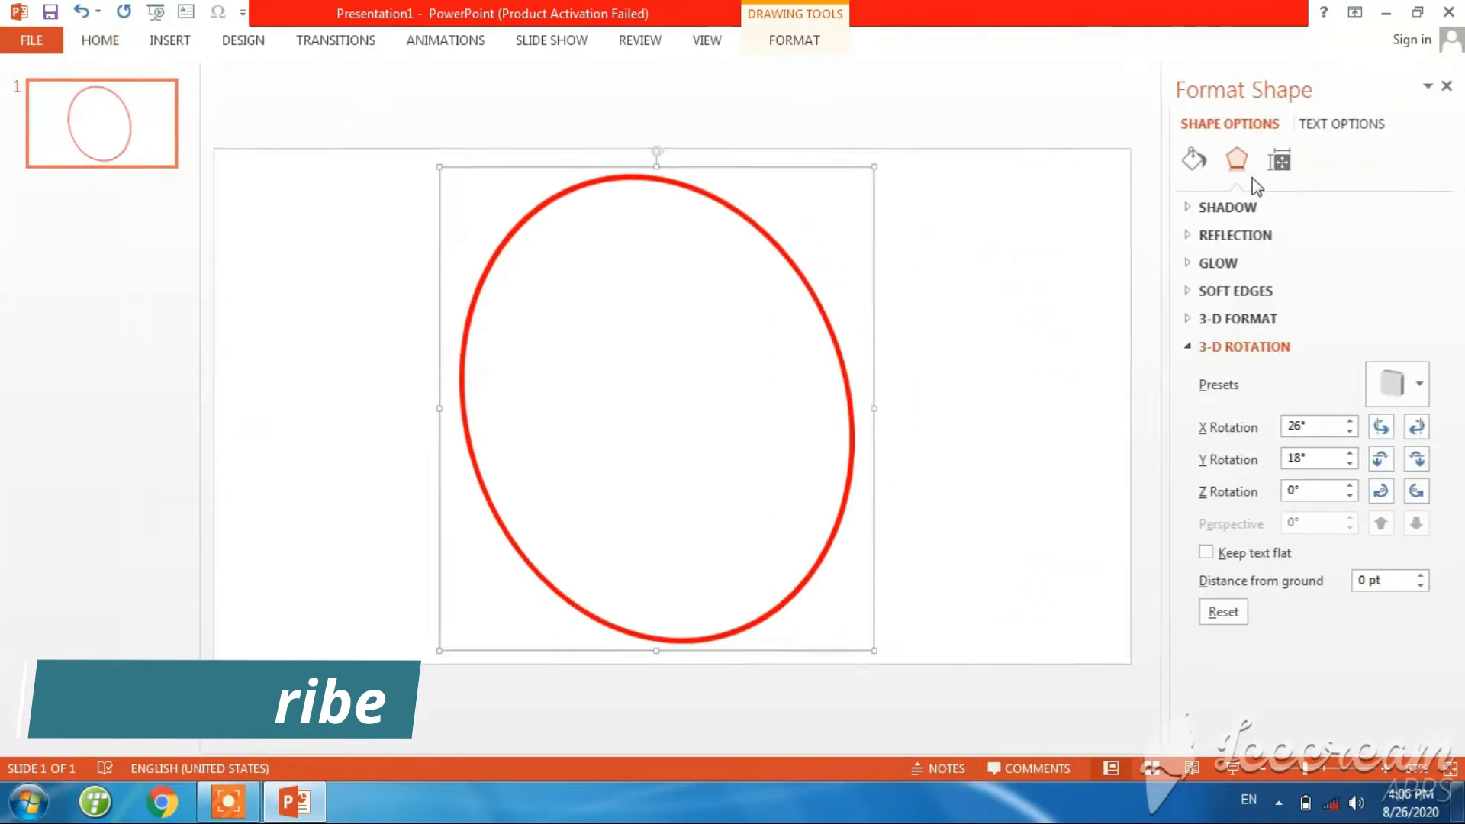
pyautogui.click(1234, 318)
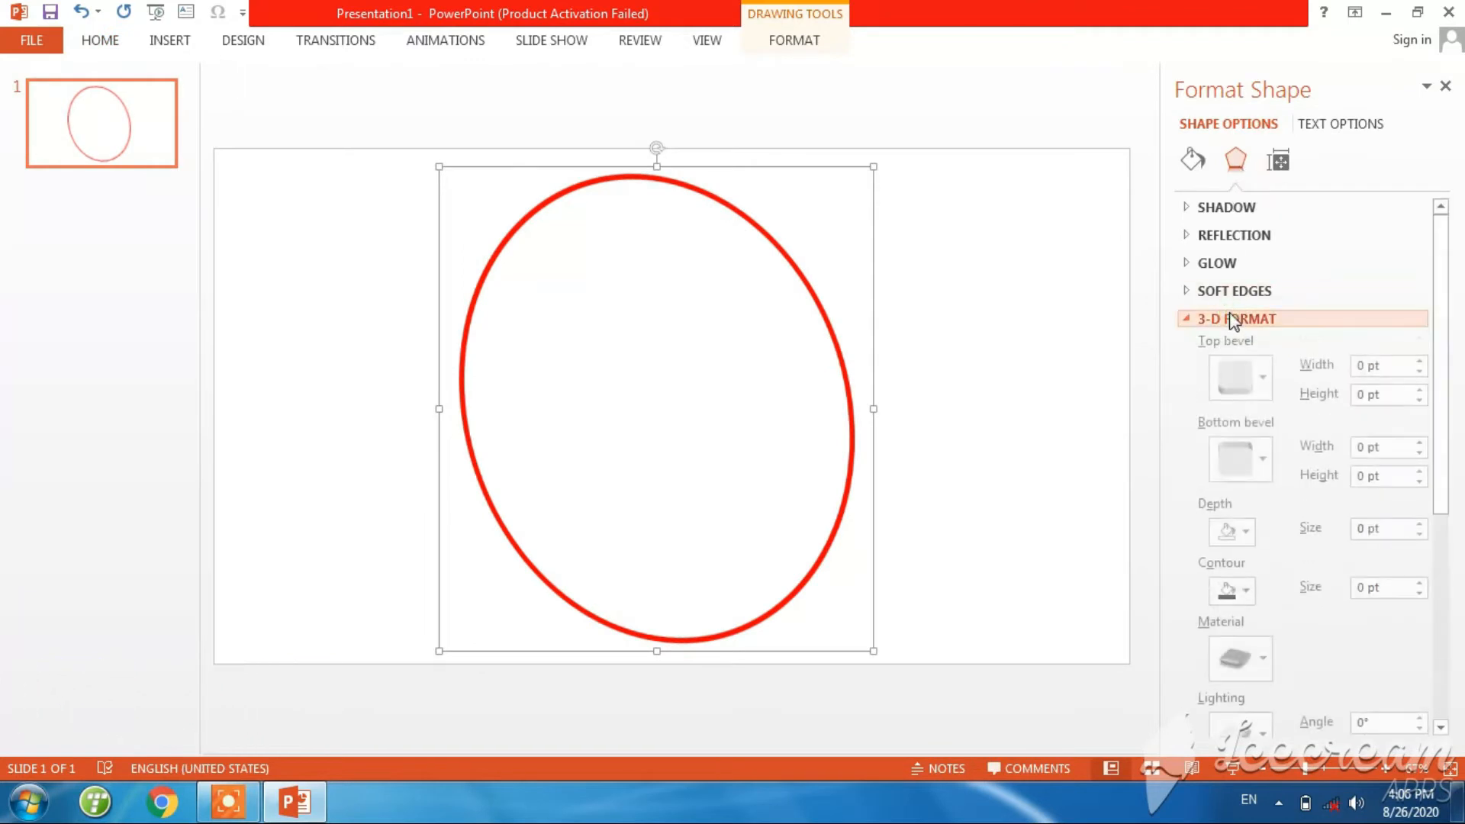
pyautogui.click(1256, 378)
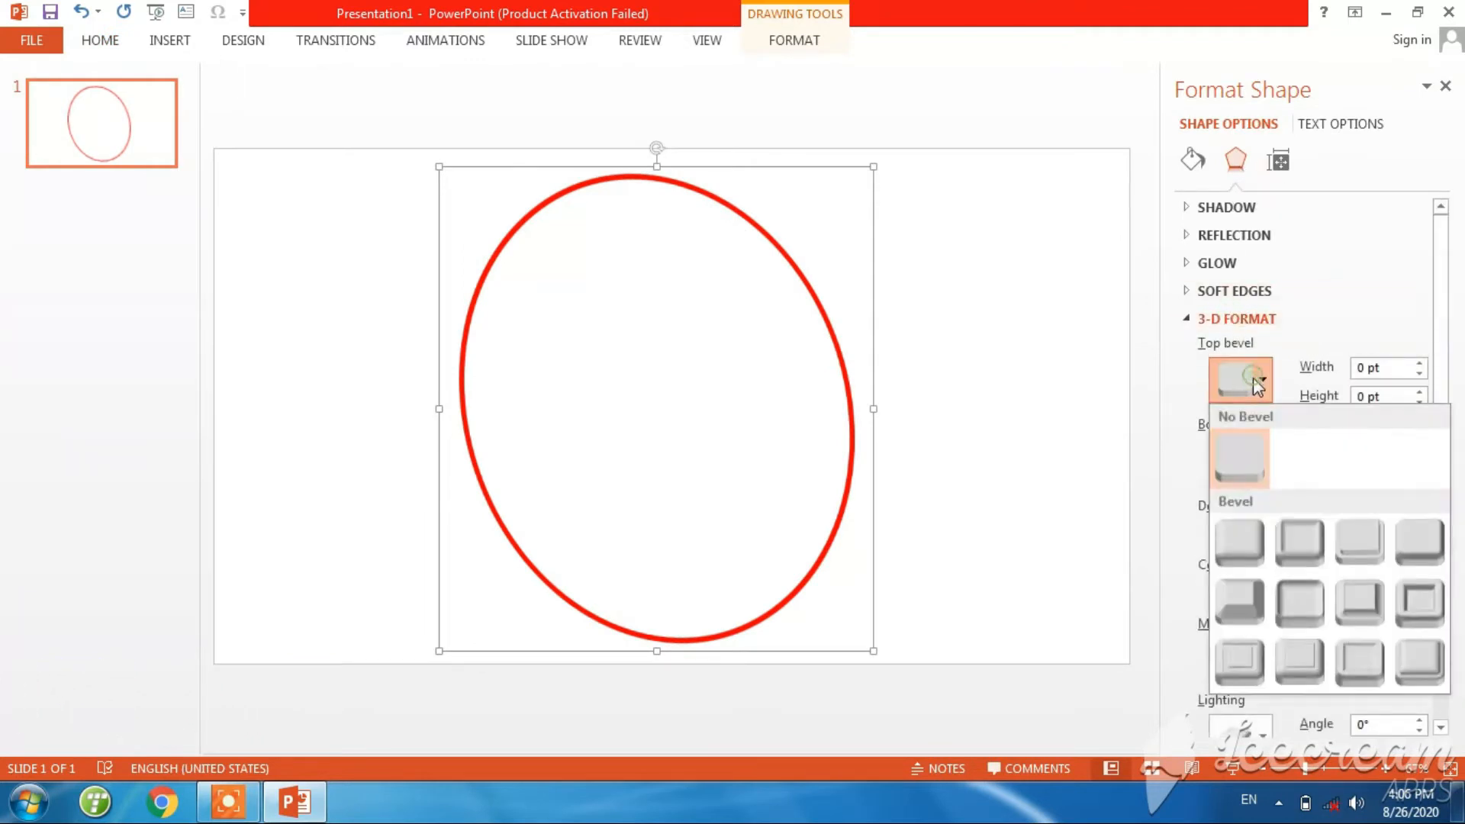
pyautogui.click(1237, 542)
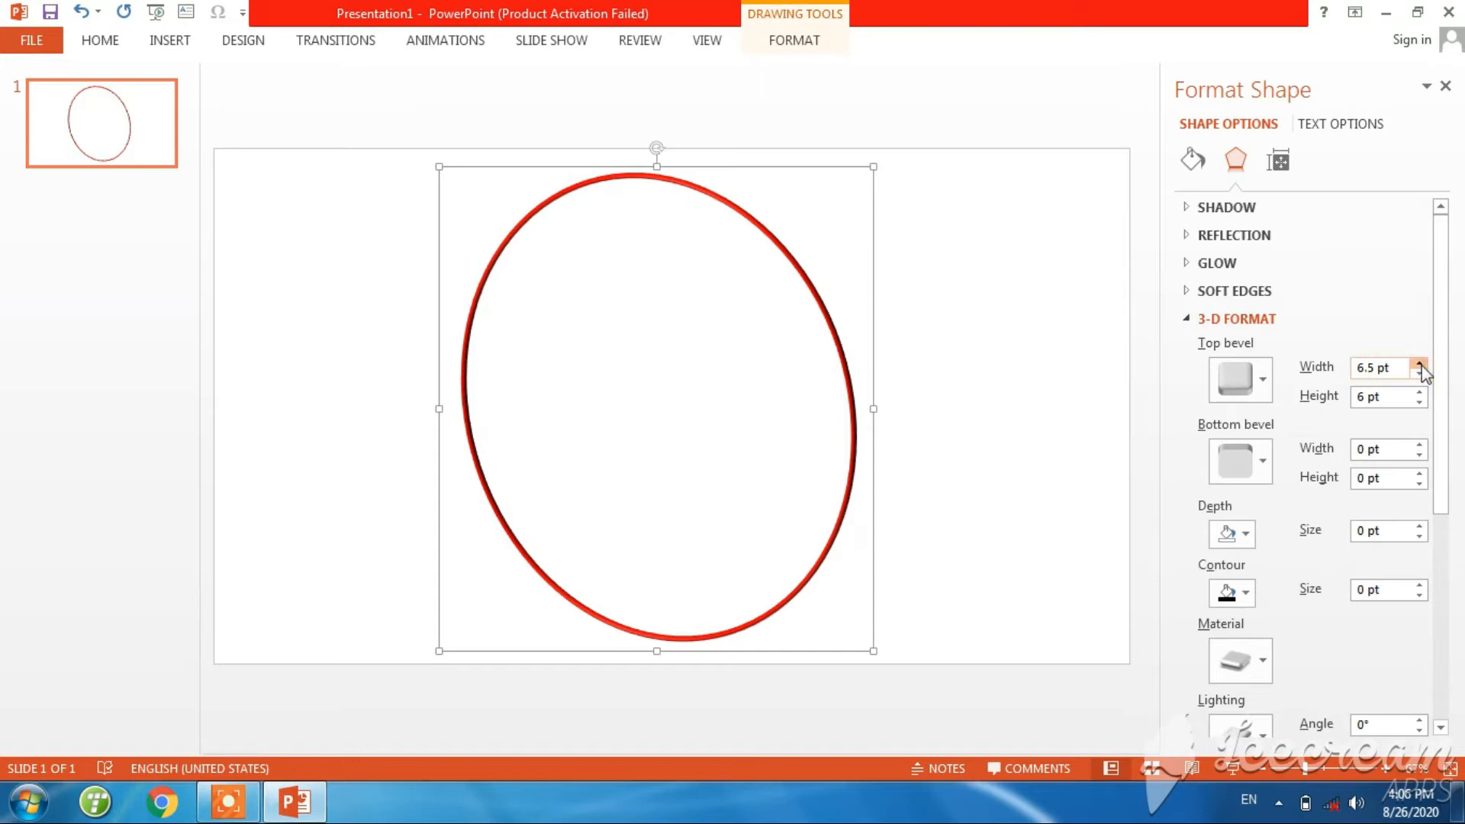
pyautogui.click(1419, 364)
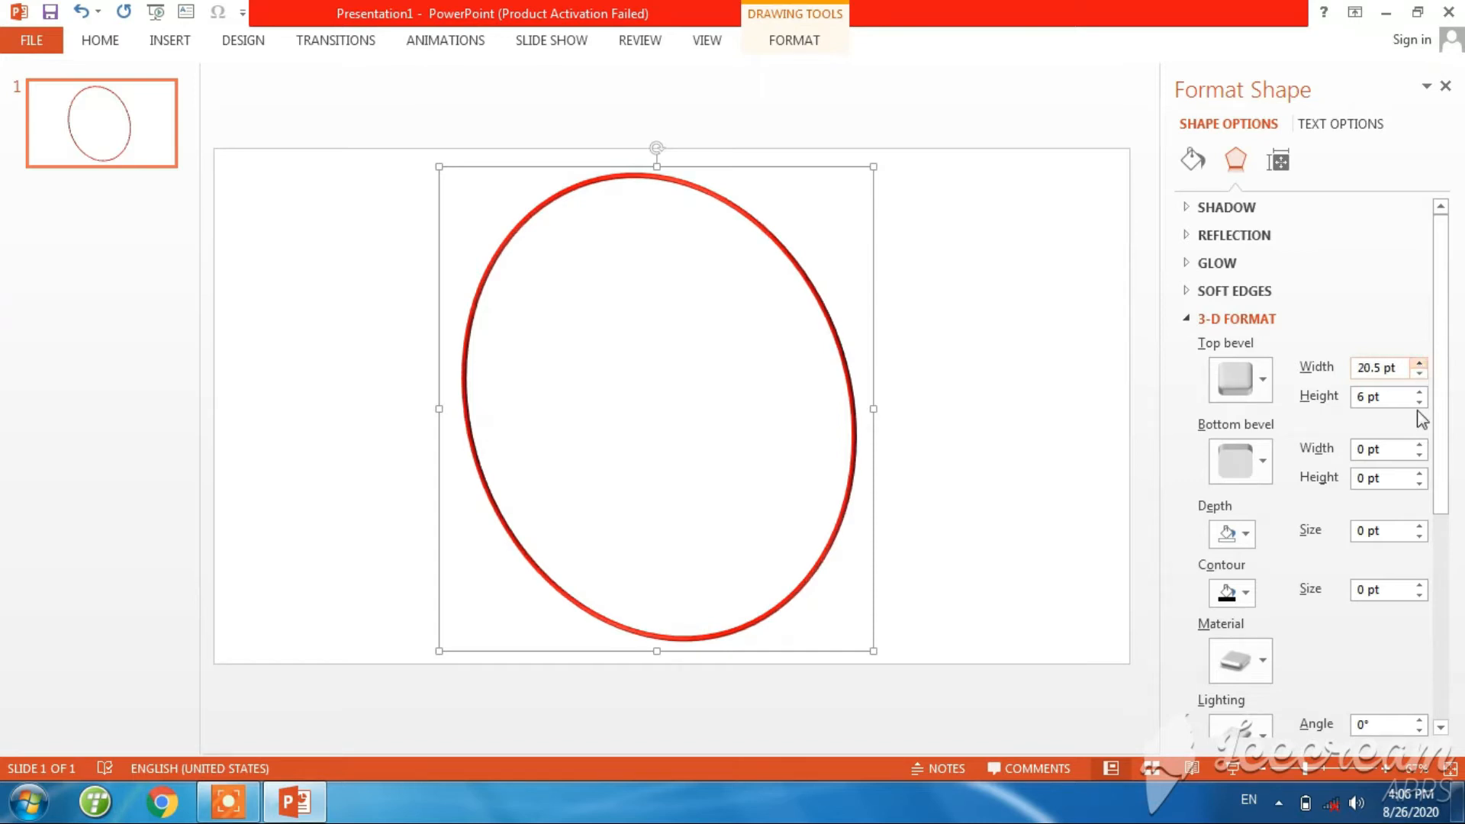
# Set the oval's 3-D depth size to 27.5 pt and its depth colour to standard yellow.
pyautogui.click(1419, 527)
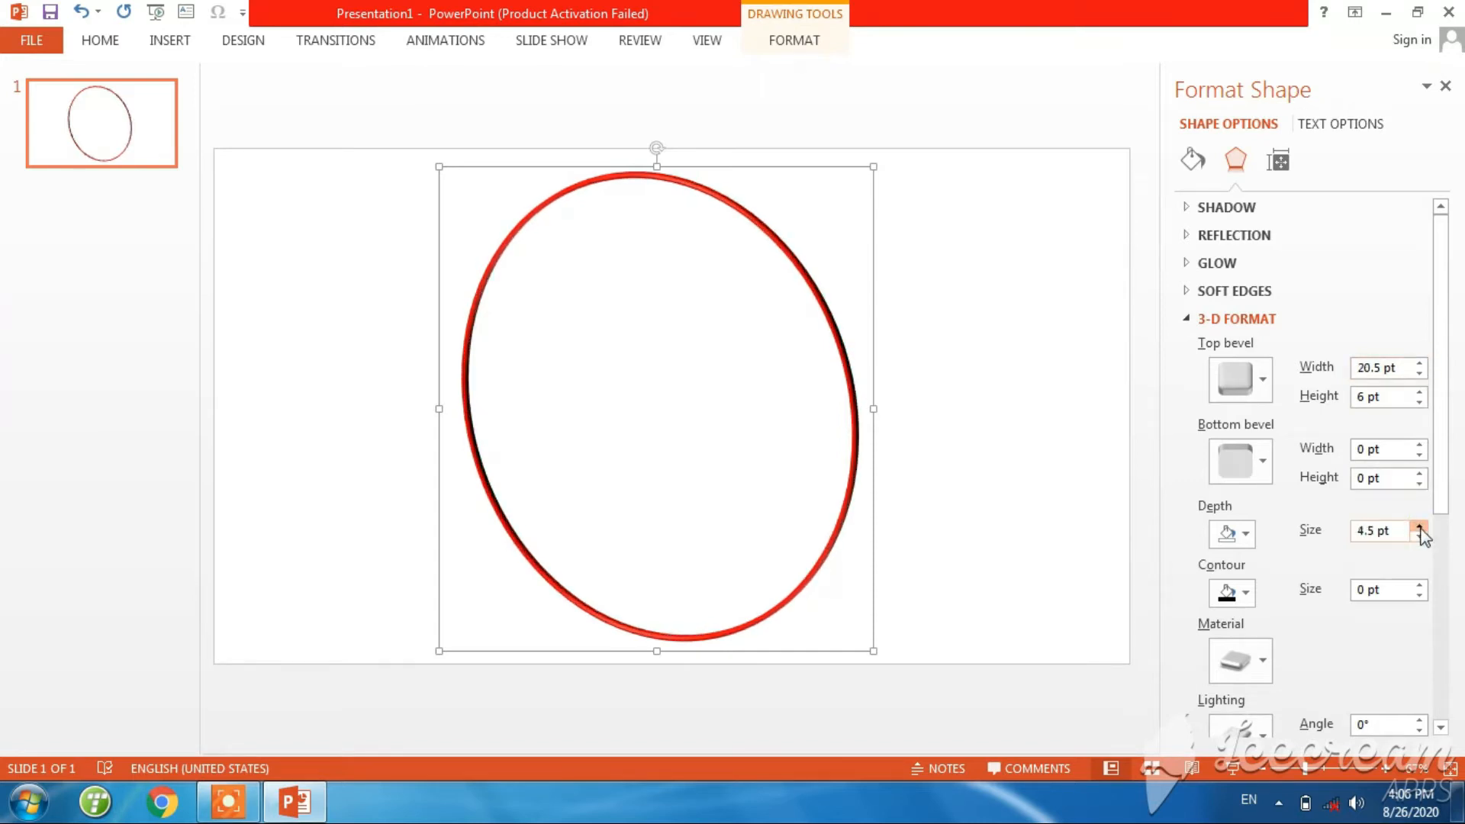
pyautogui.click(1419, 527)
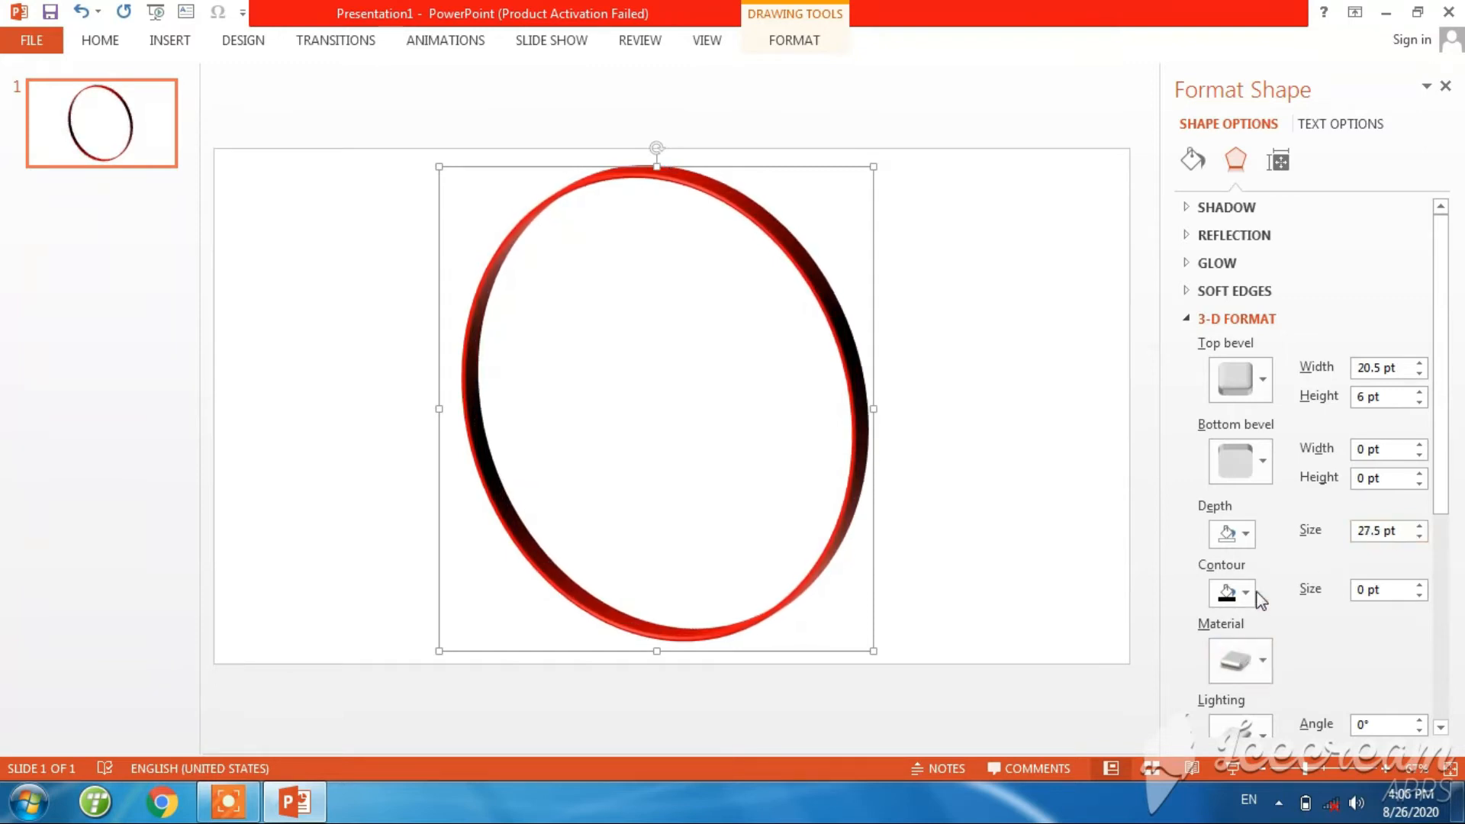
pyautogui.click(1247, 530)
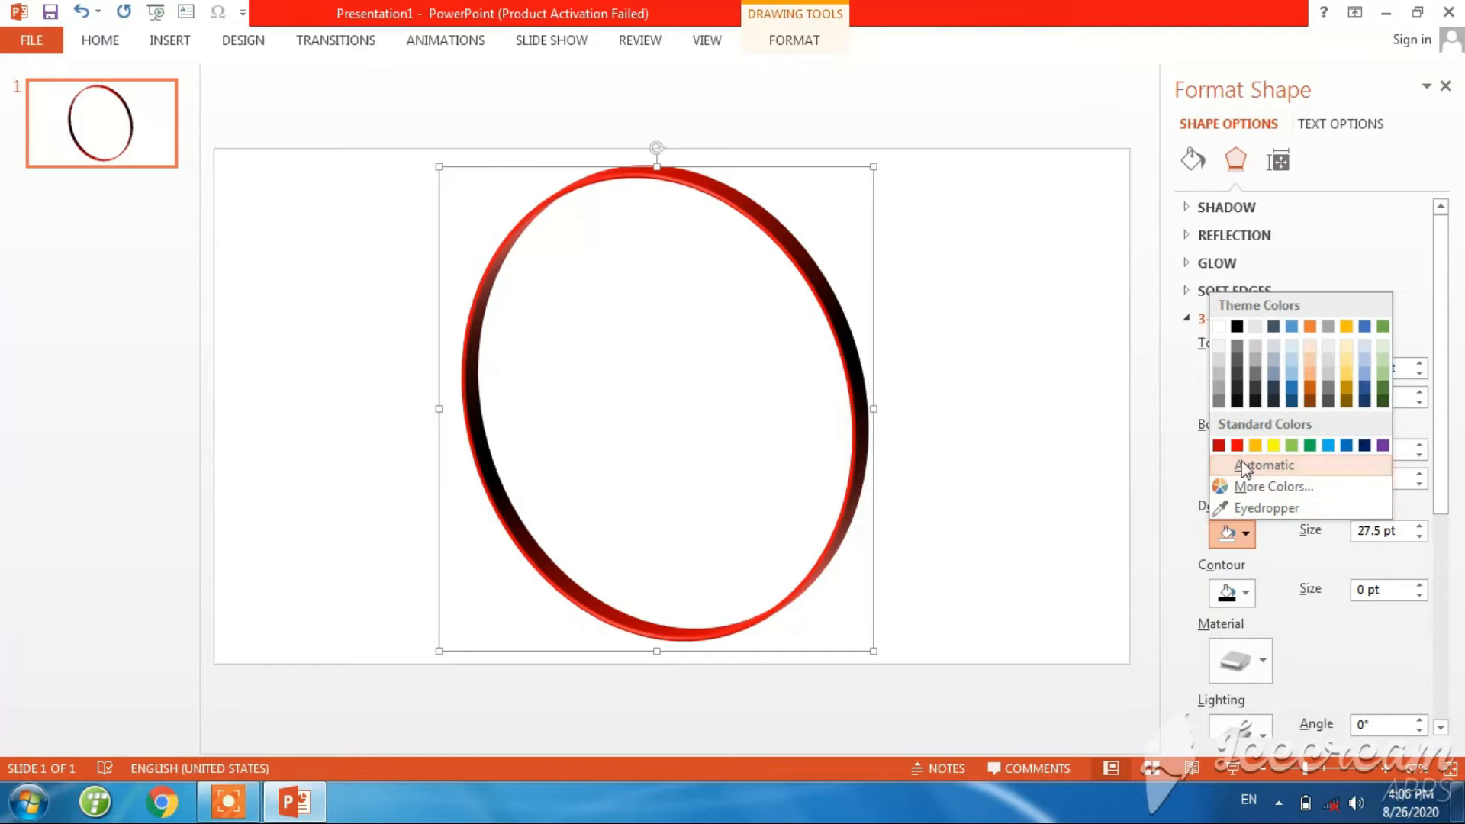
pyautogui.click(1274, 445)
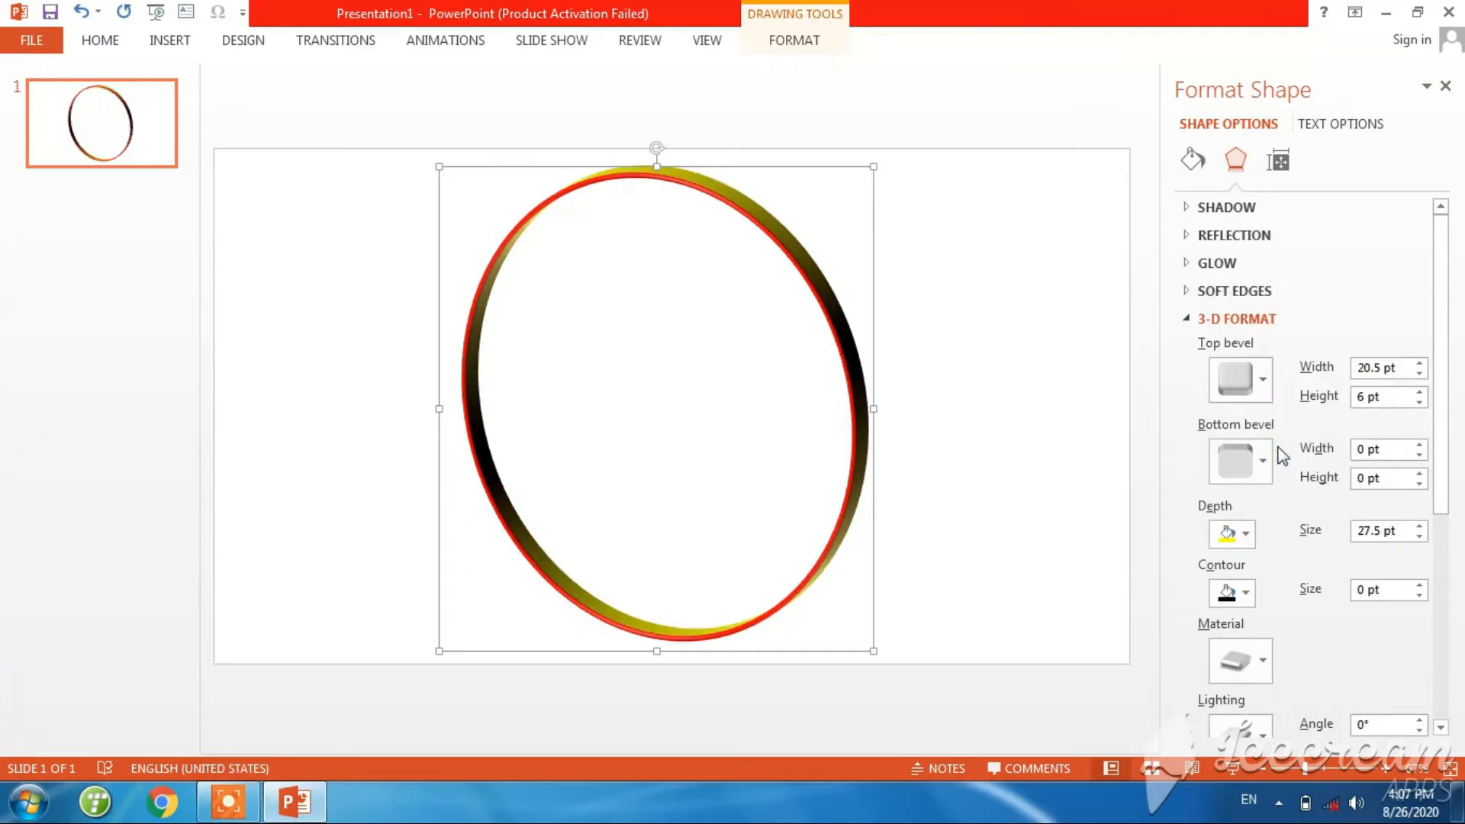
# Try blue as the ring's depth colour and switch it back to yellow.
pyautogui.click(1248, 533)
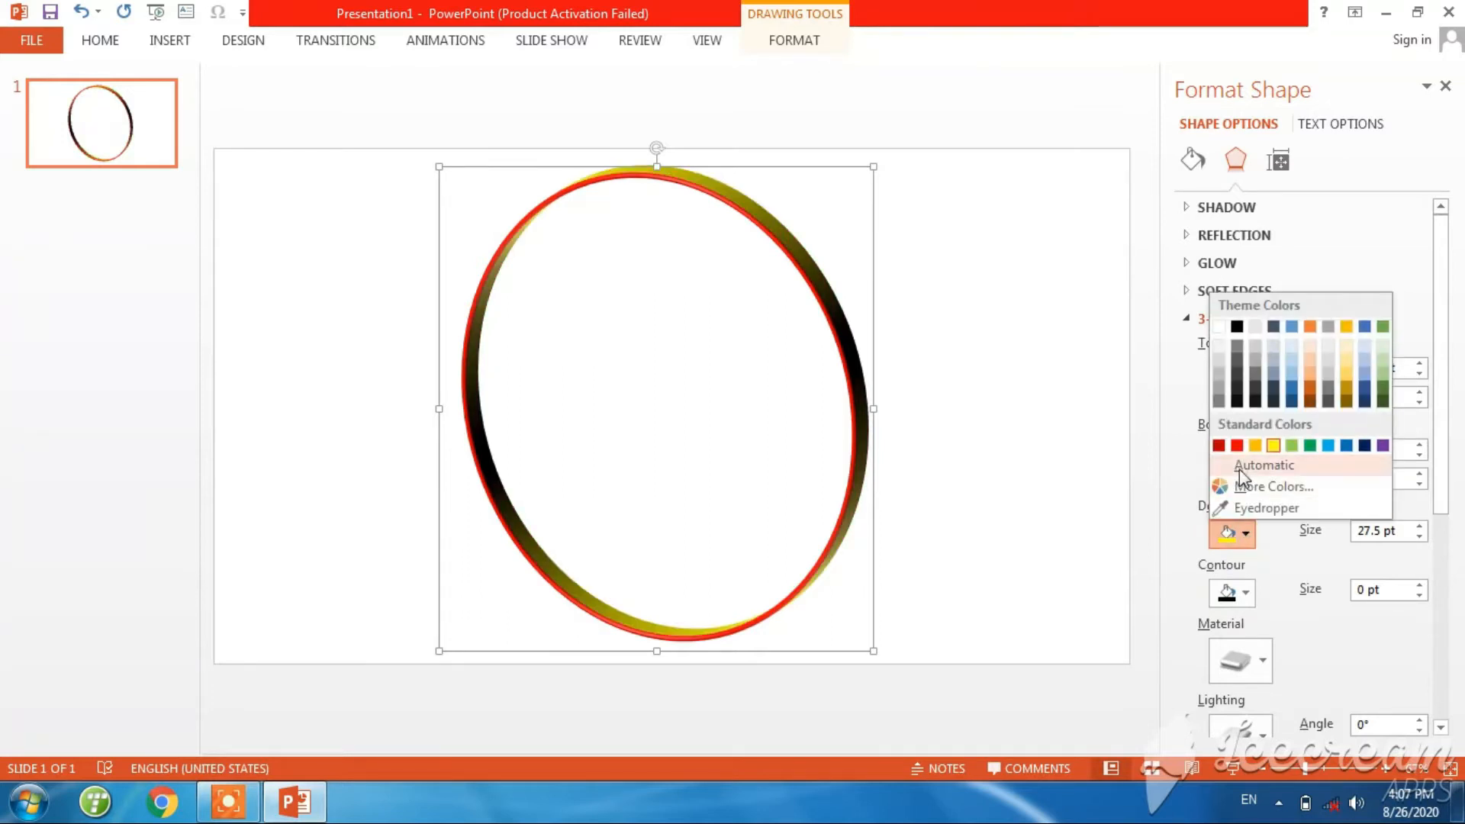
pyautogui.click(1345, 446)
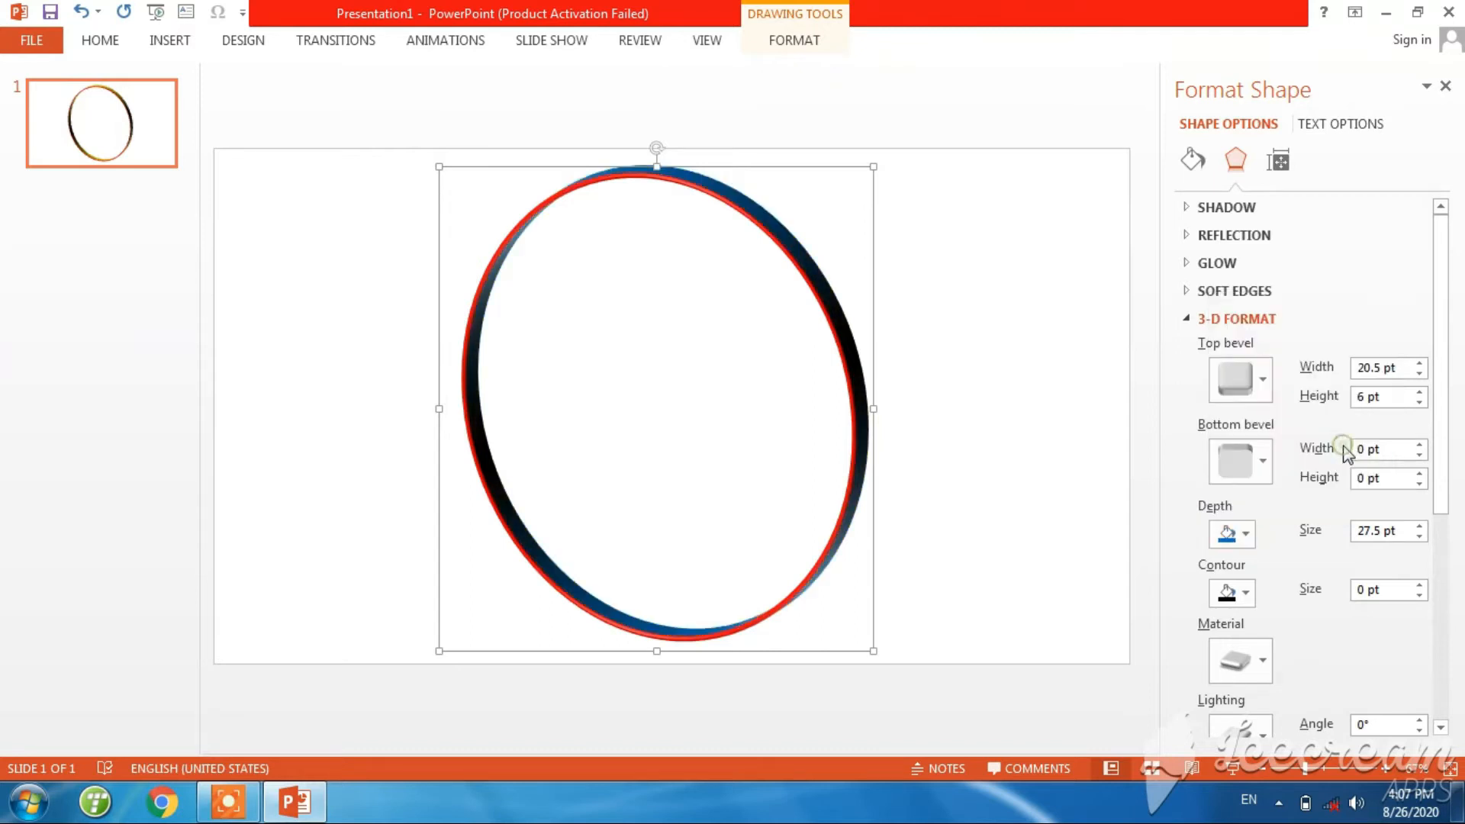
pyautogui.click(1247, 534)
pyautogui.click(1270, 448)
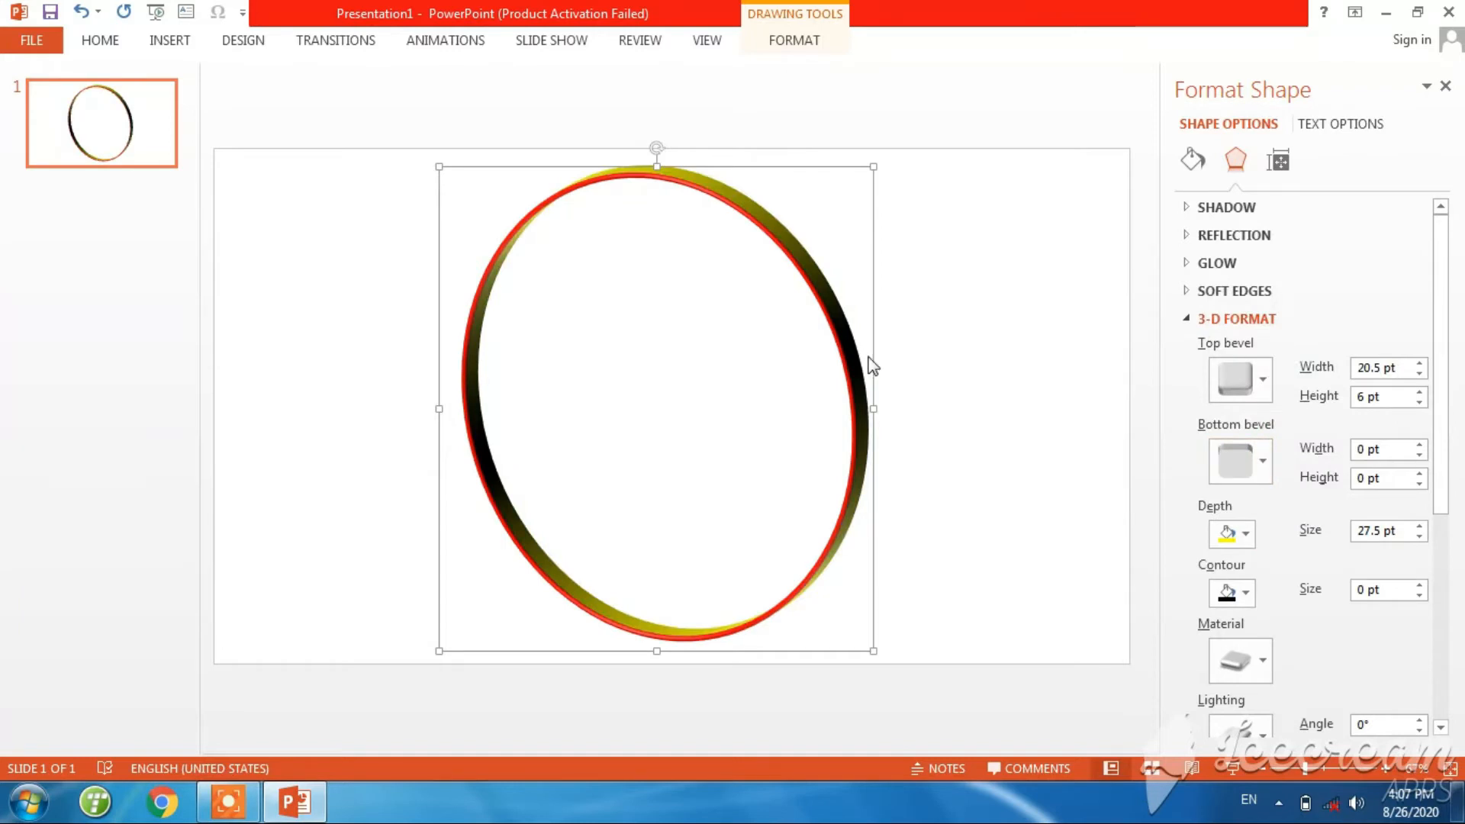
# Apply the Wheel entrance animation to the yellow ring.
pyautogui.click(913, 318)
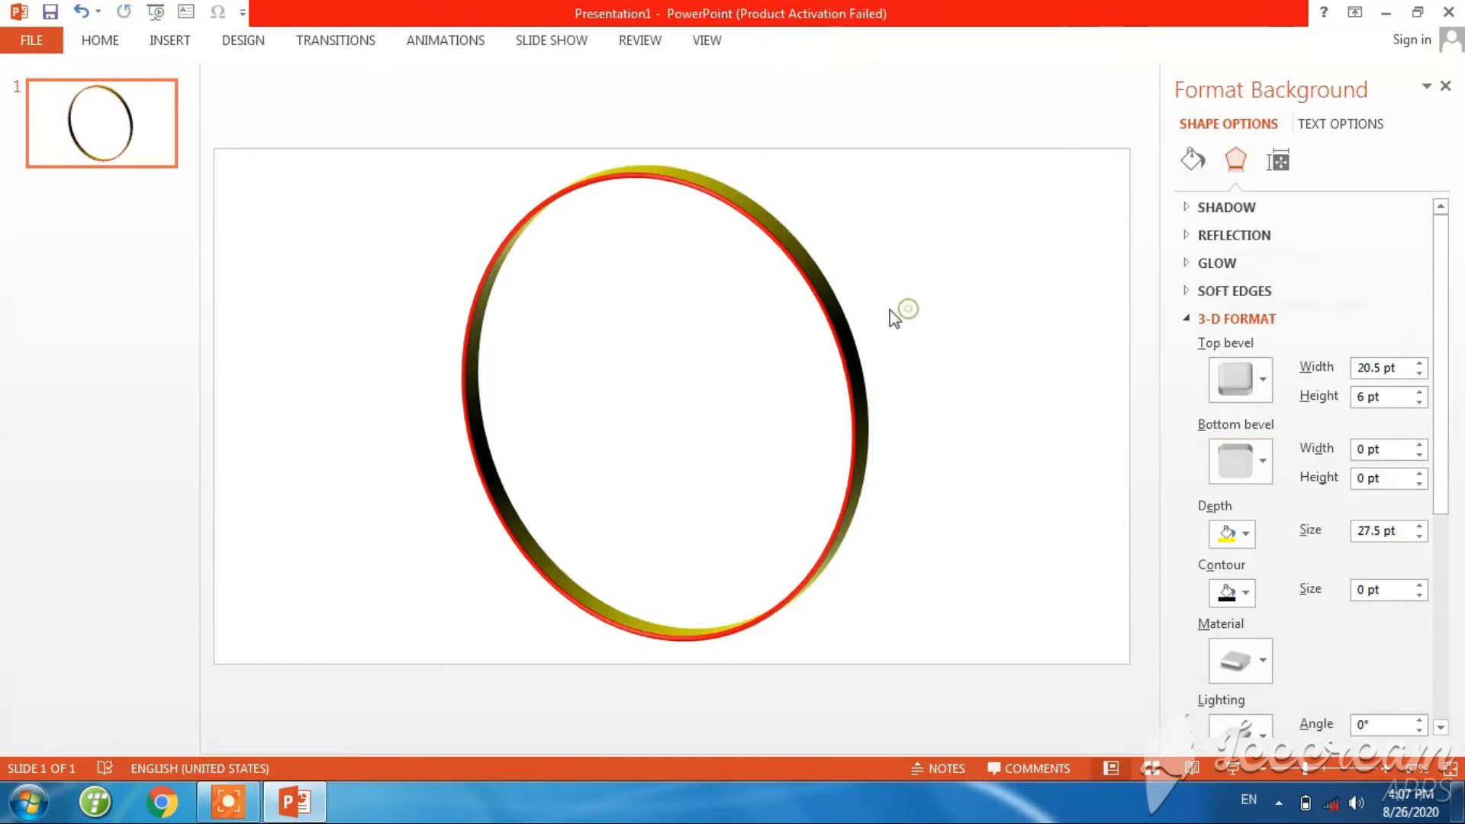
pyautogui.click(839, 313)
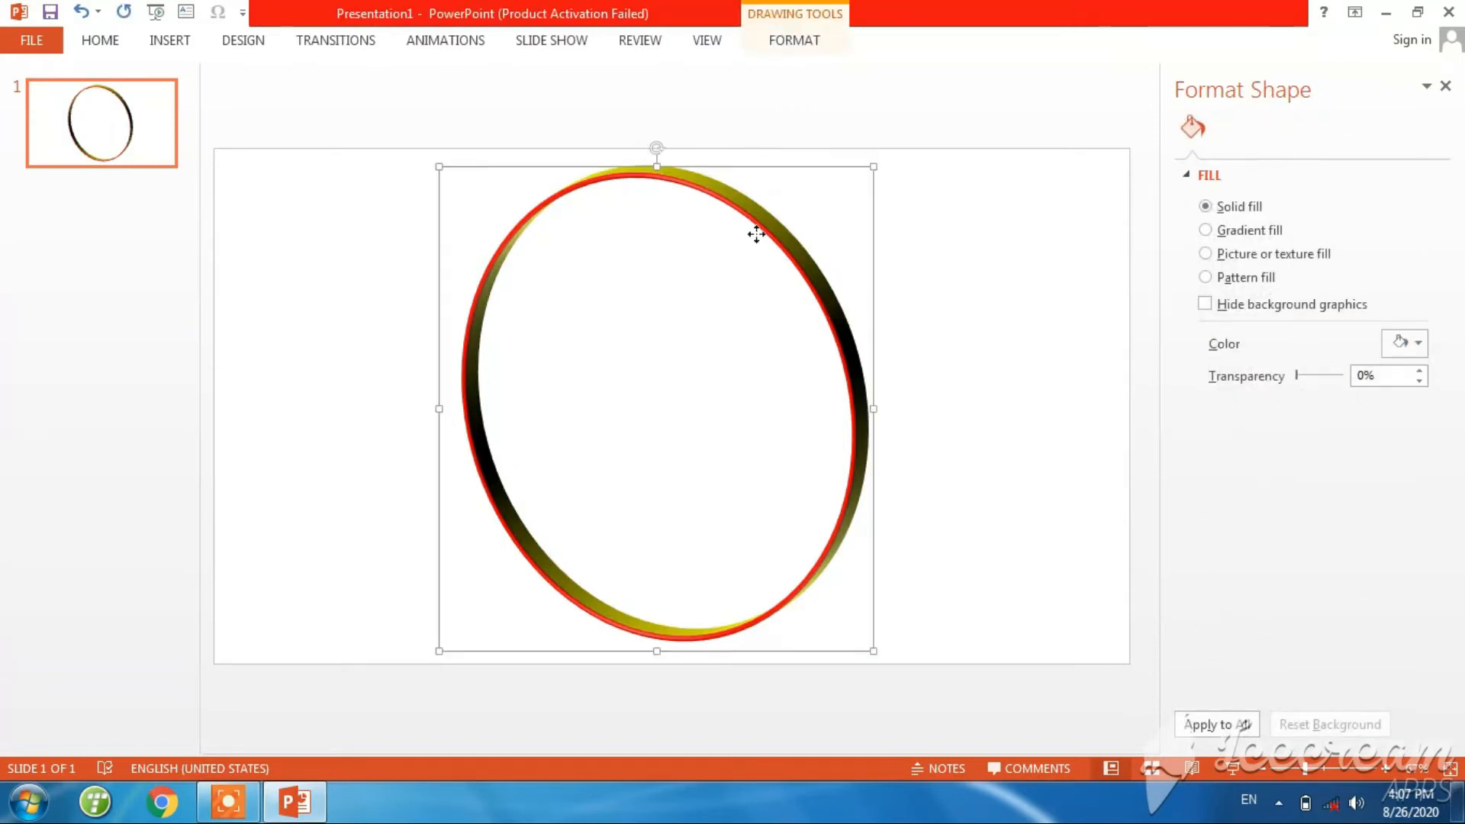
pyautogui.click(443, 42)
pyautogui.click(771, 114)
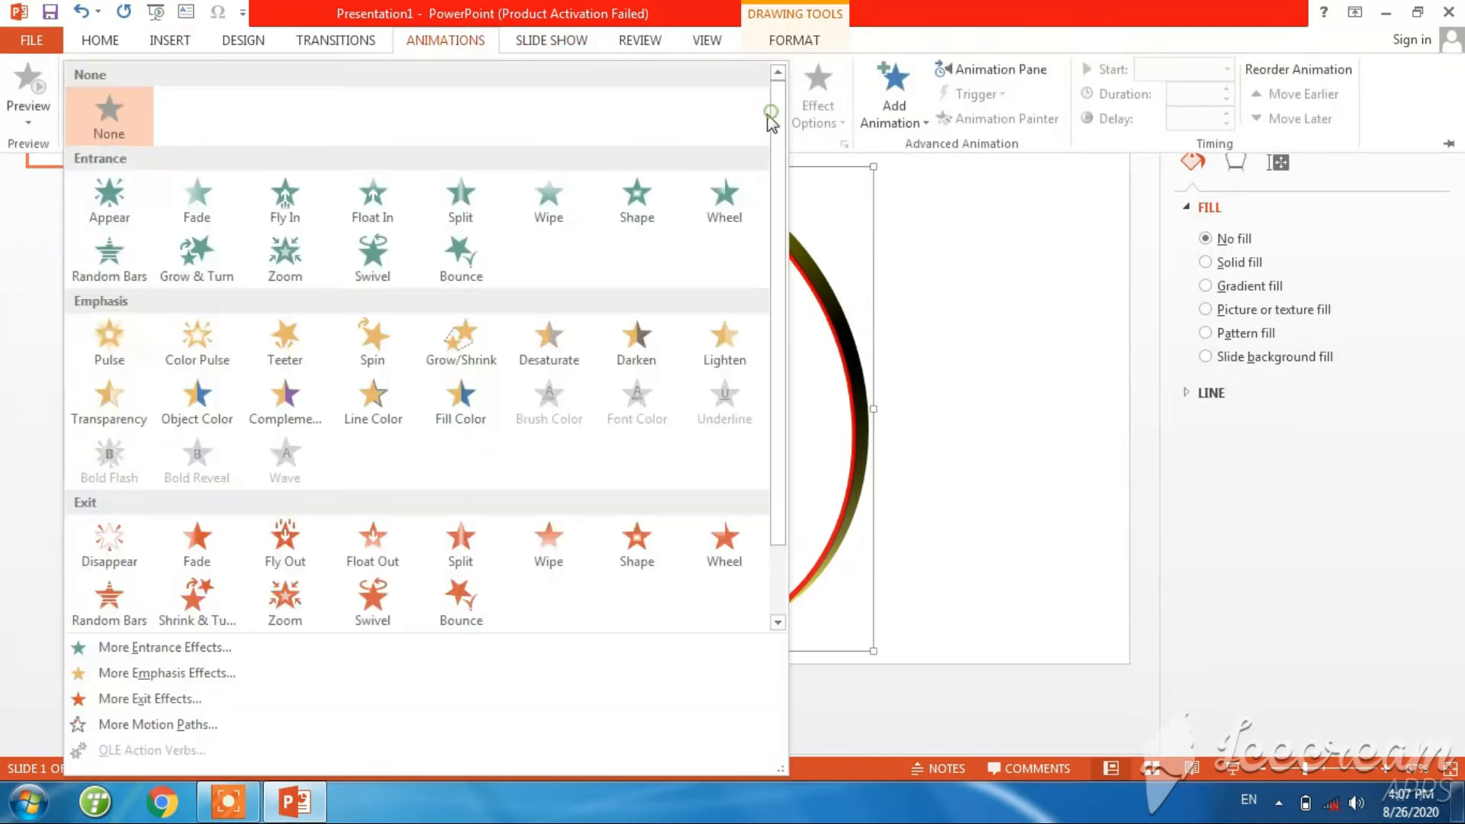
pyautogui.click(722, 206)
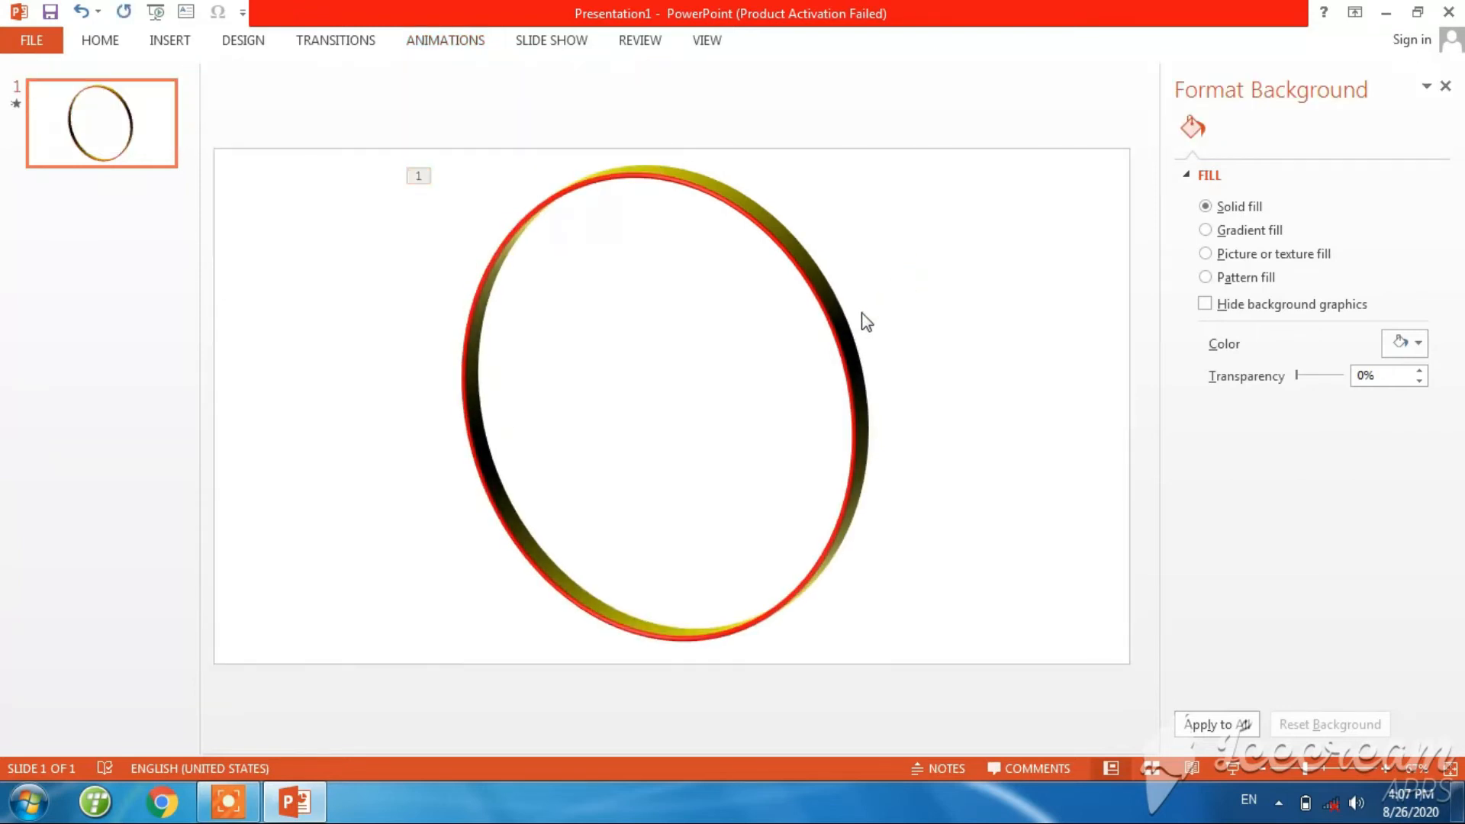
# Duplicate the animated ring and place the copy to its right so the two rings overlap.
pyautogui.click(835, 327)
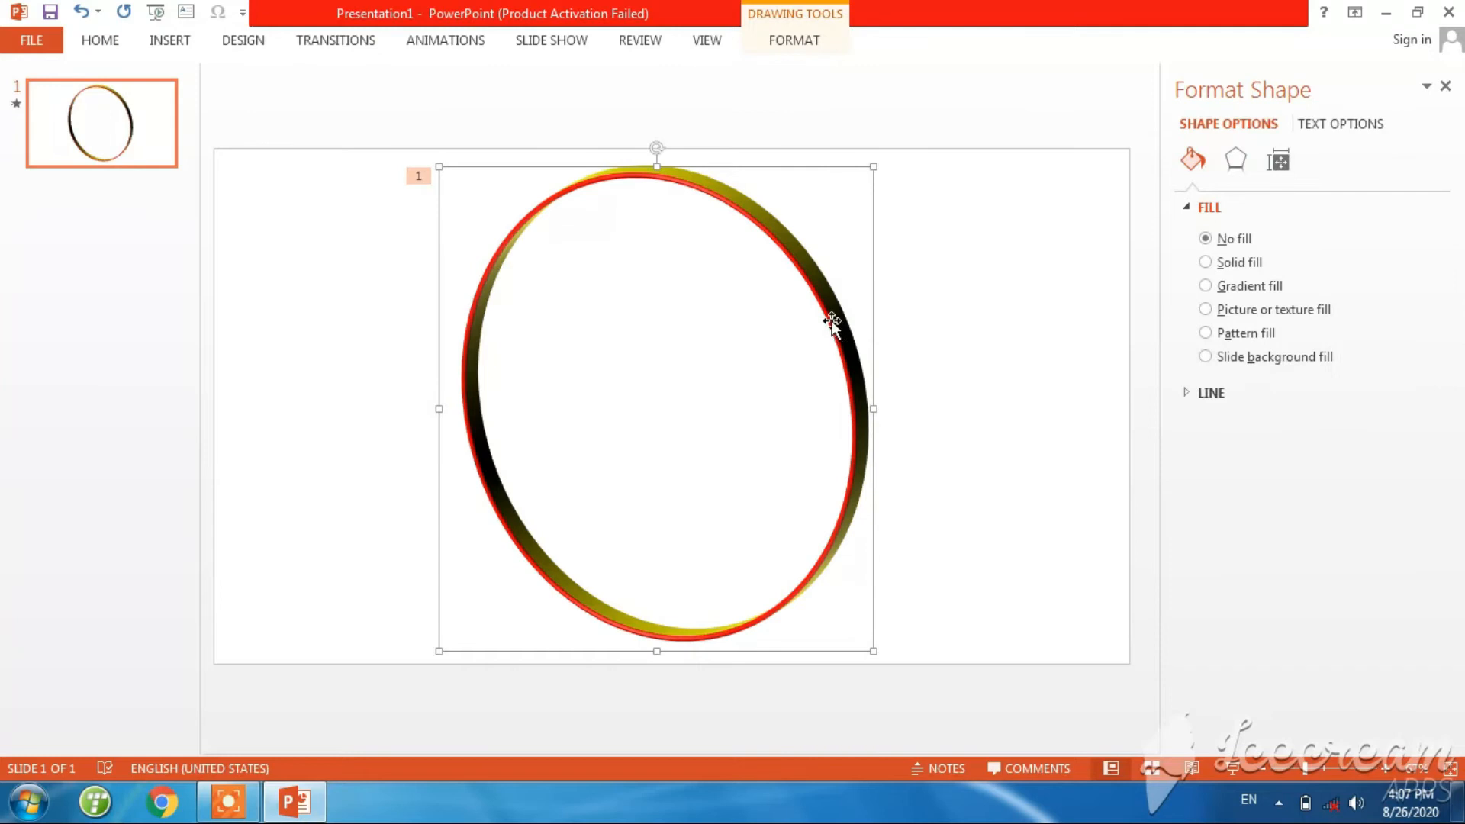
pyautogui.hotkey('ctrl', 'd')
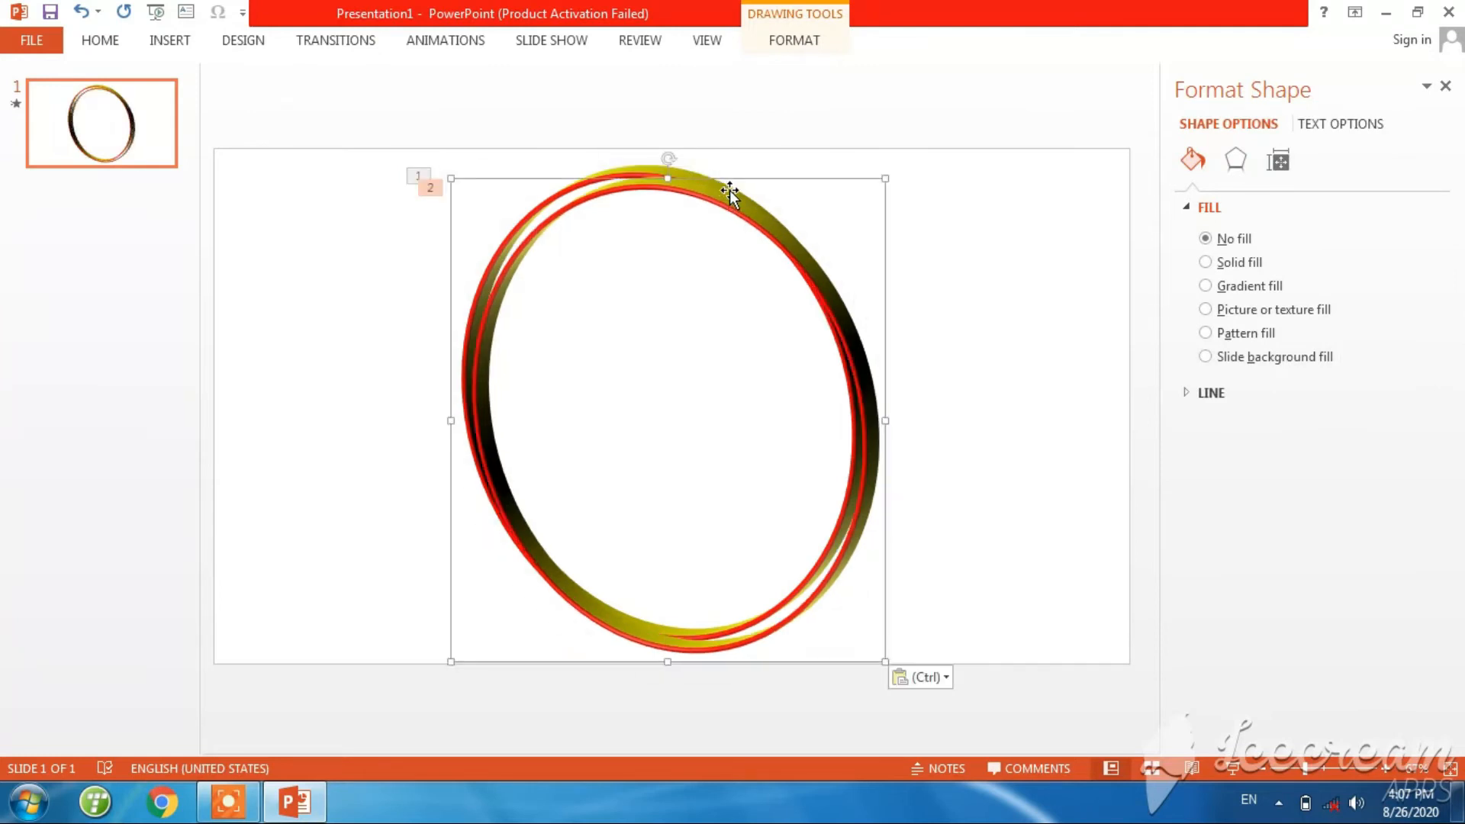
pyautogui.moveTo(729, 181); pyautogui.dragTo(964, 183)
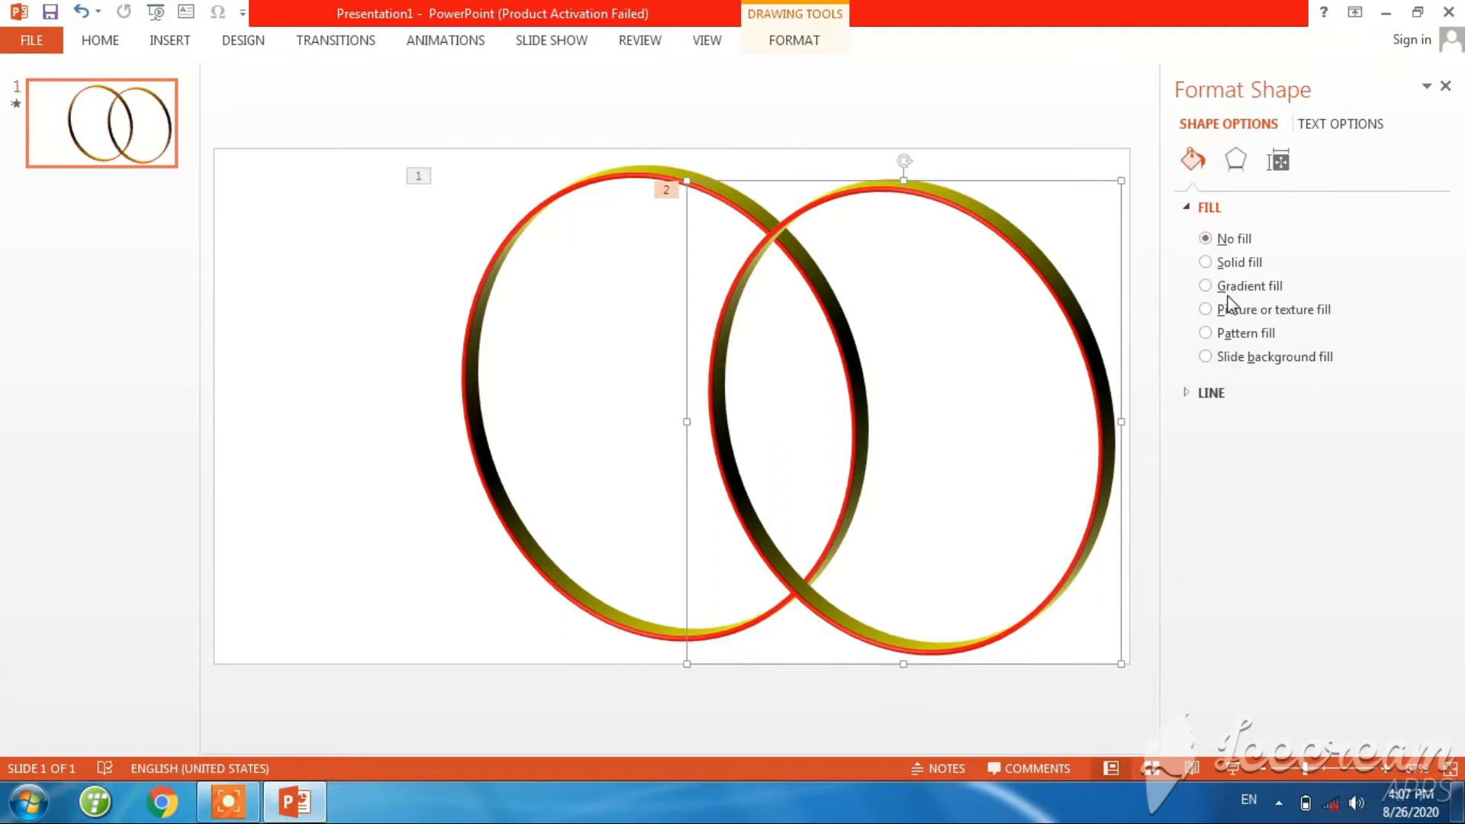
# Change the duplicate ring's 3-D depth colour to standard red.
pyautogui.click(1235, 160)
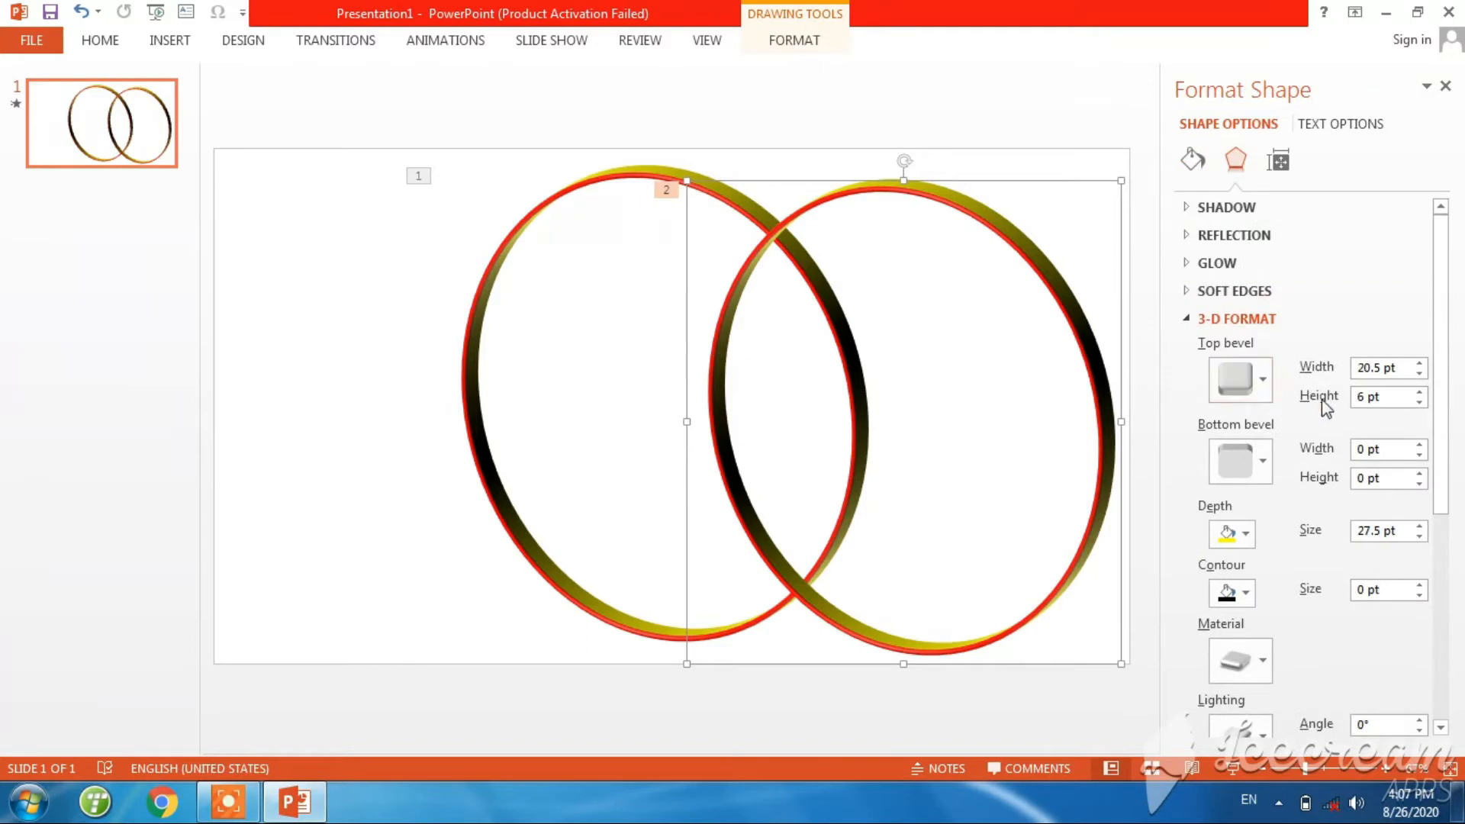
pyautogui.click(1242, 536)
pyautogui.click(1237, 445)
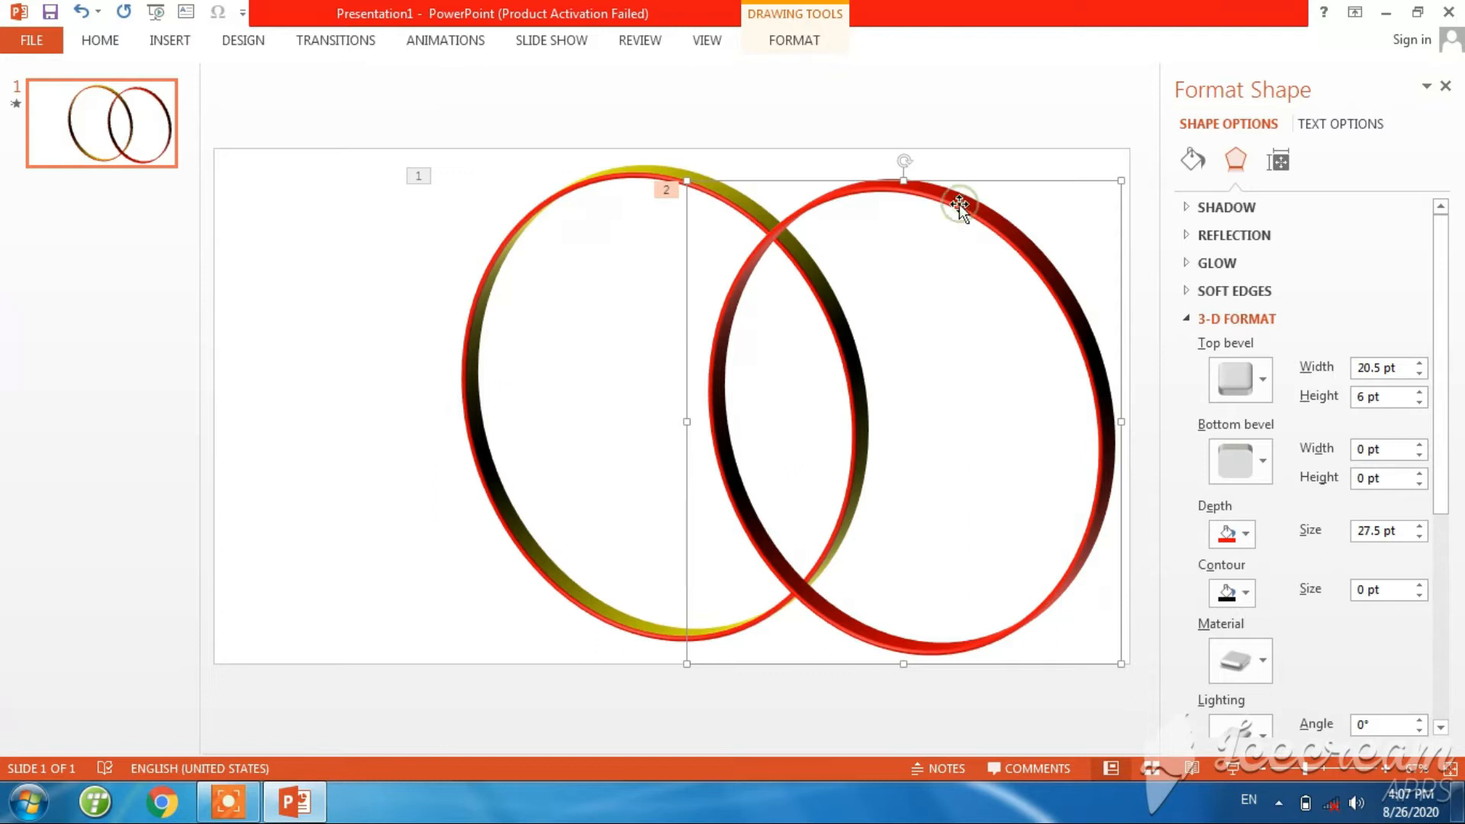
# Give the duplicate ring a yellow outline and move it over the first ring so they almost coincide.
pyautogui.click(103, 42)
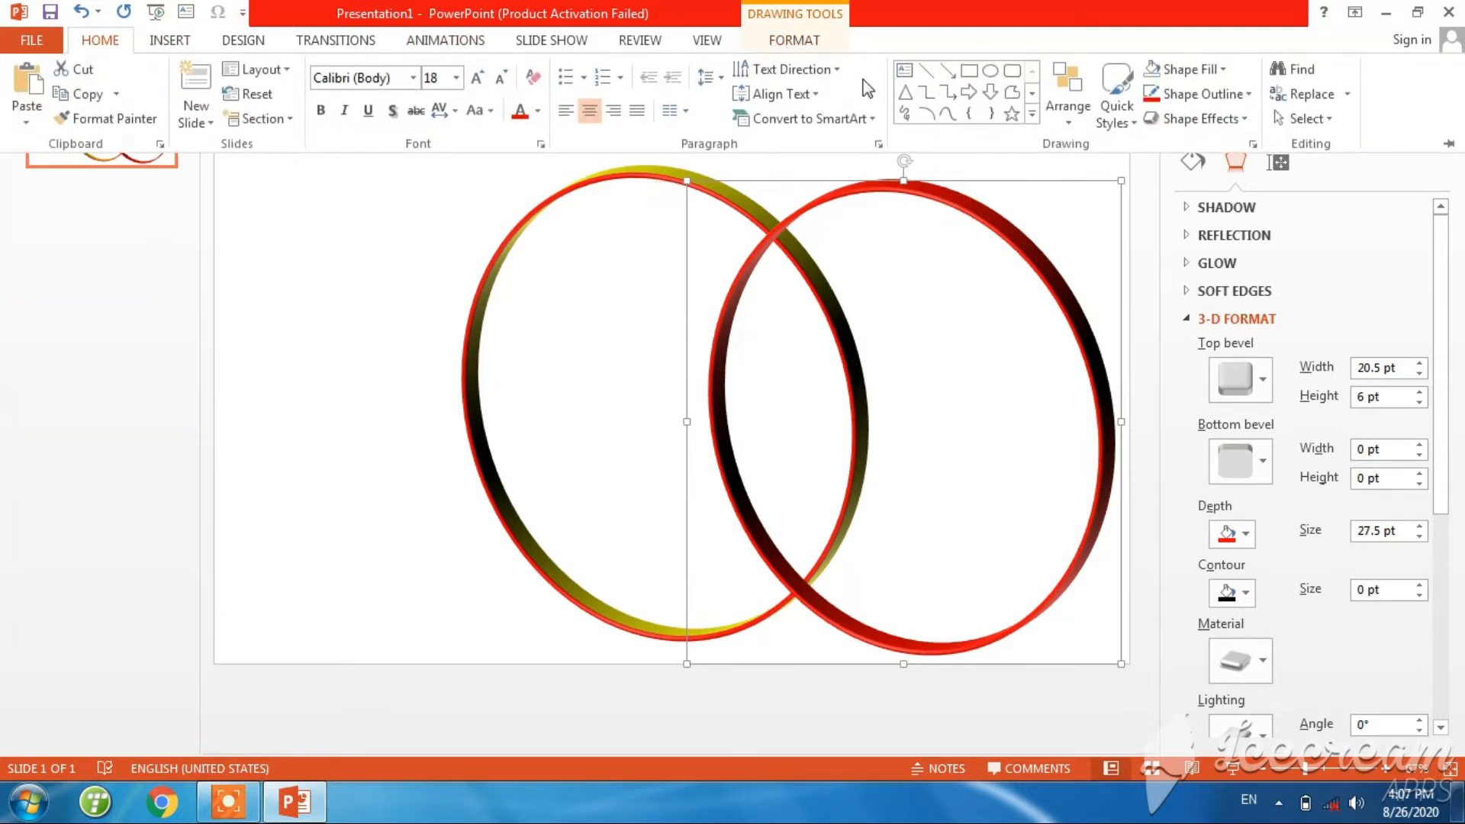
pyautogui.click(1195, 102)
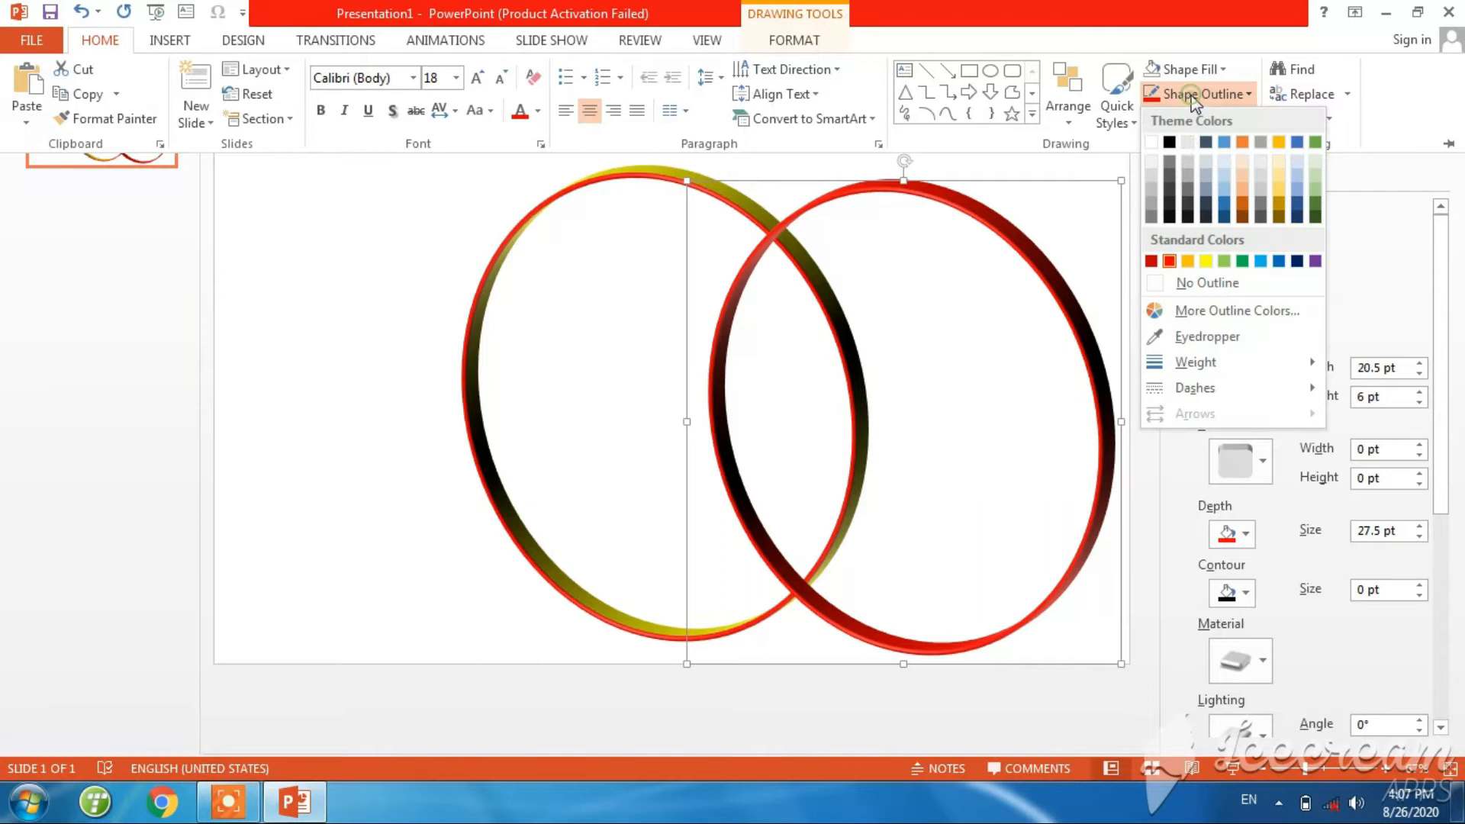
pyautogui.click(1205, 262)
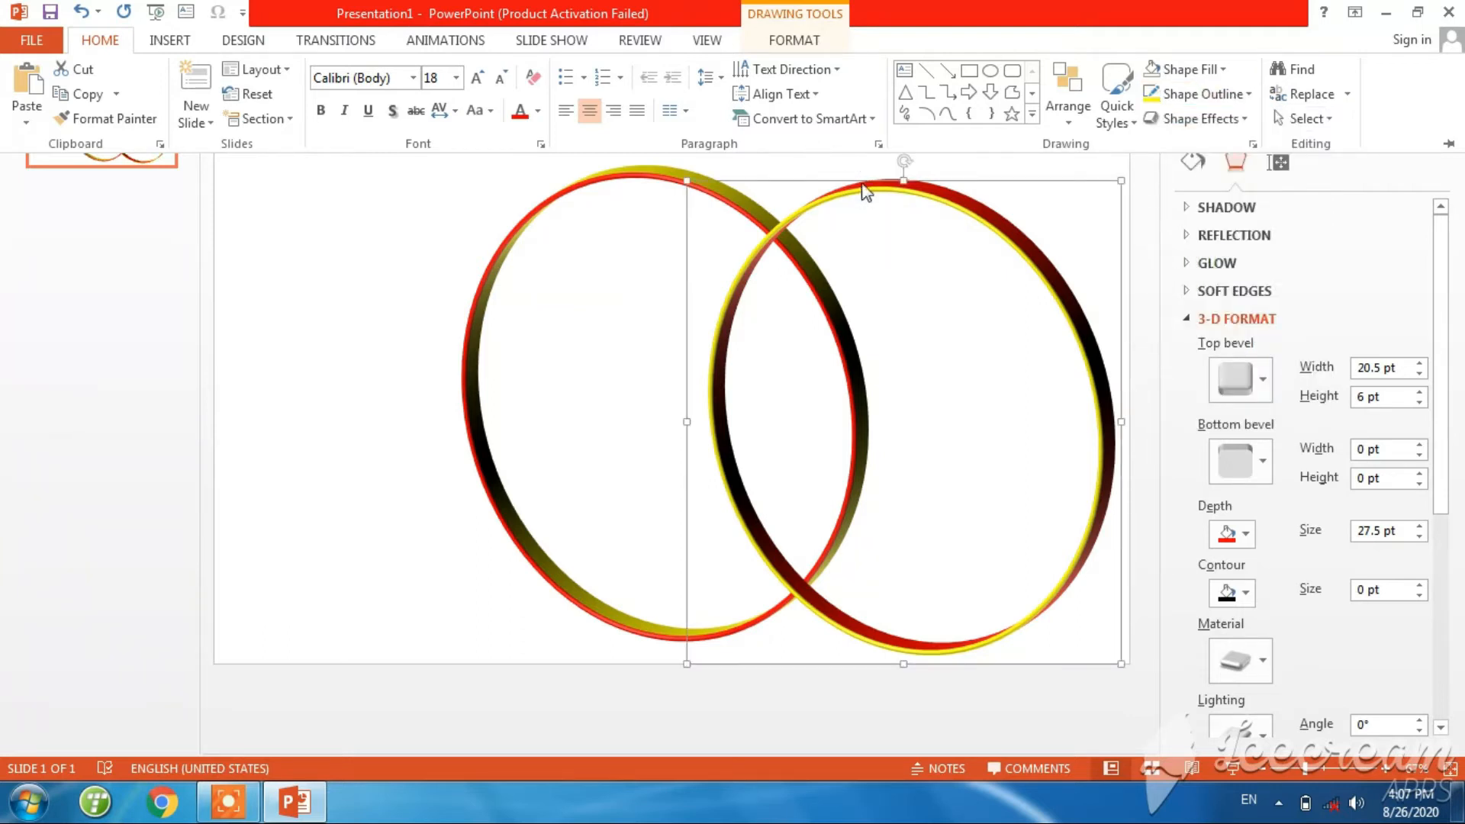
pyautogui.click(749, 185)
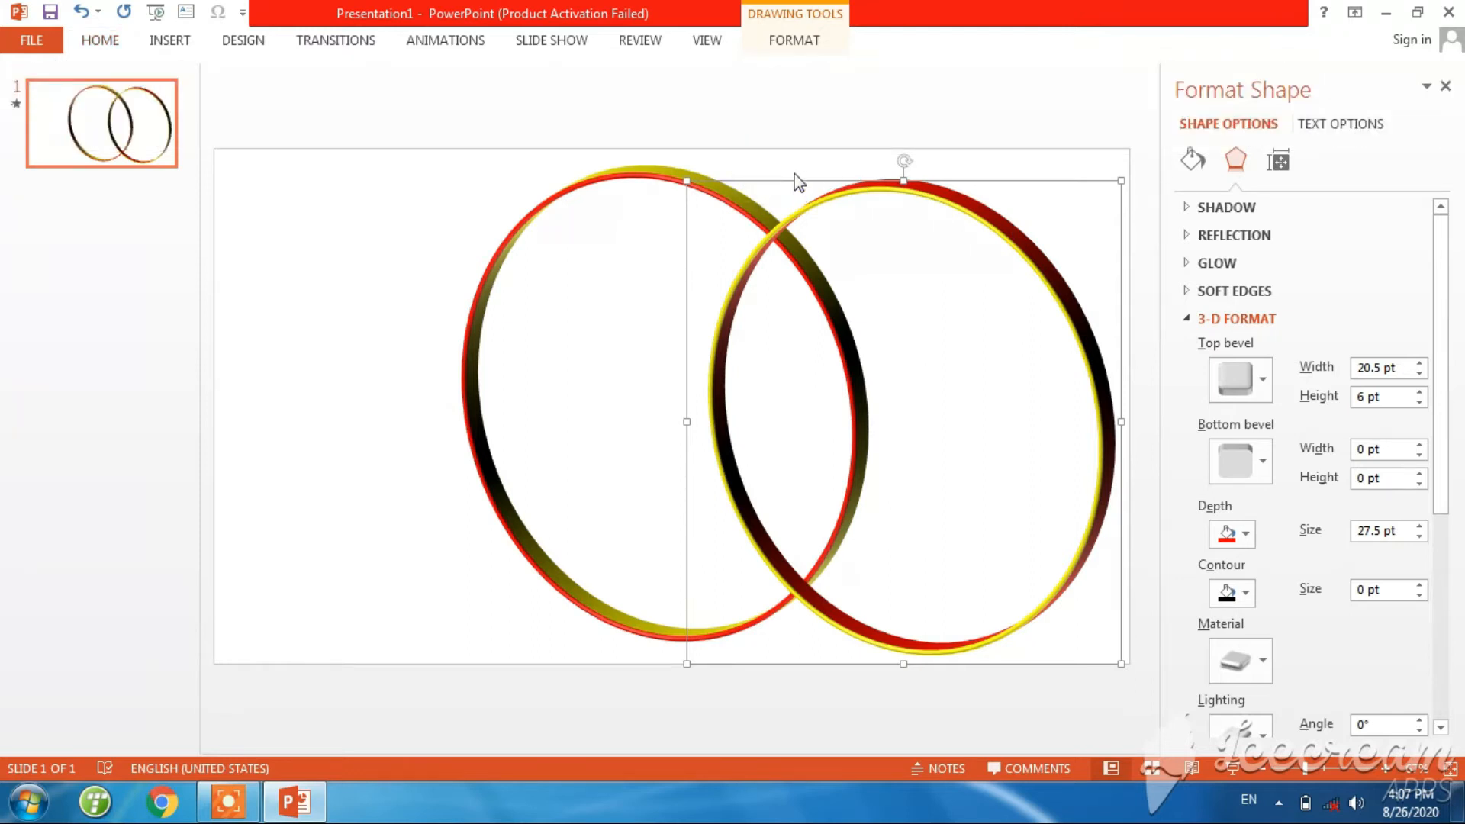
pyautogui.moveTo(796, 179); pyautogui.dragTo(582, 165)
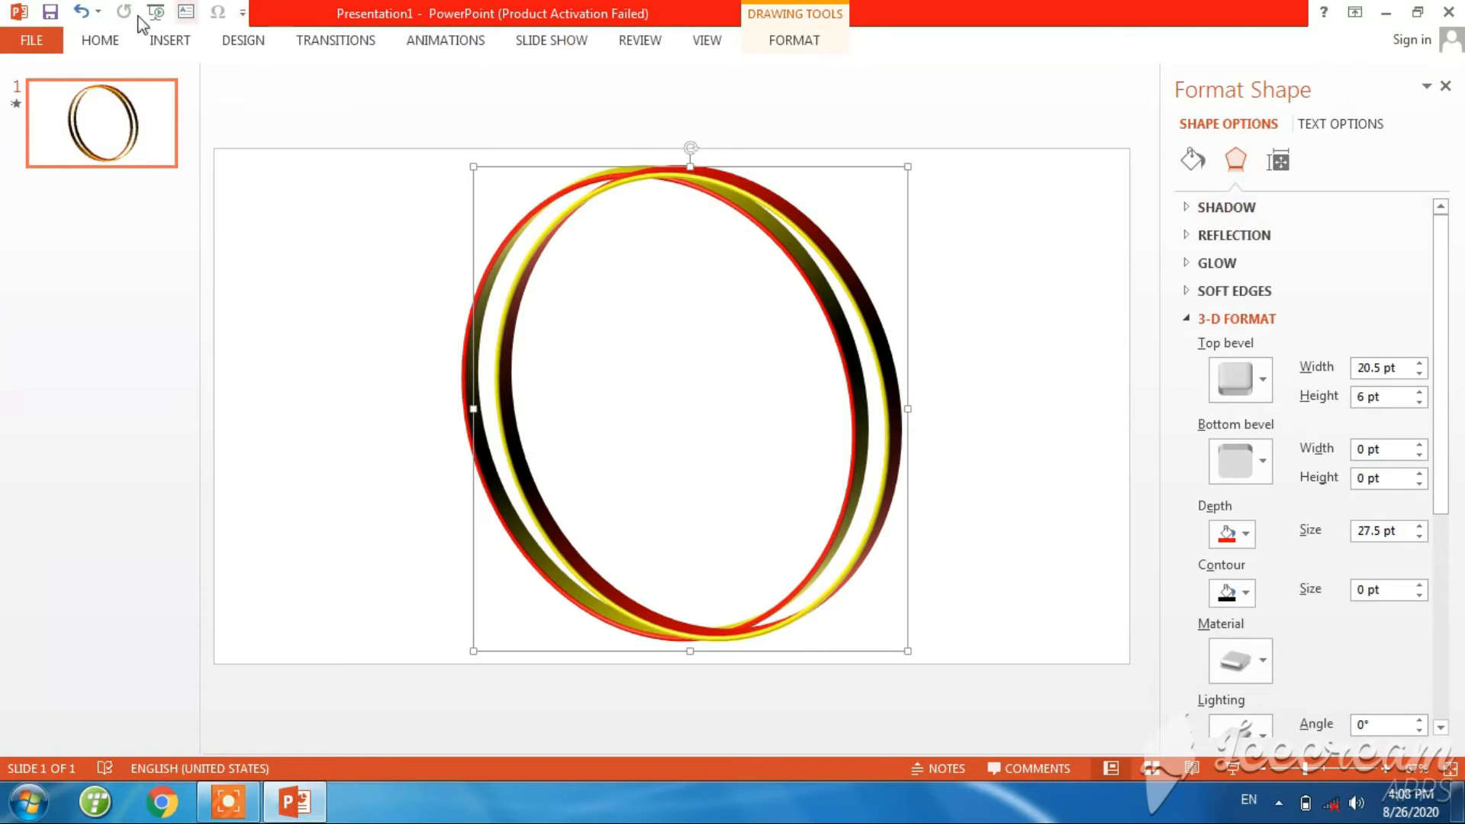
# Apply the Off Axis 1 Left parallel 3-D rotation to the duplicate ring.
pyautogui.click(102, 39)
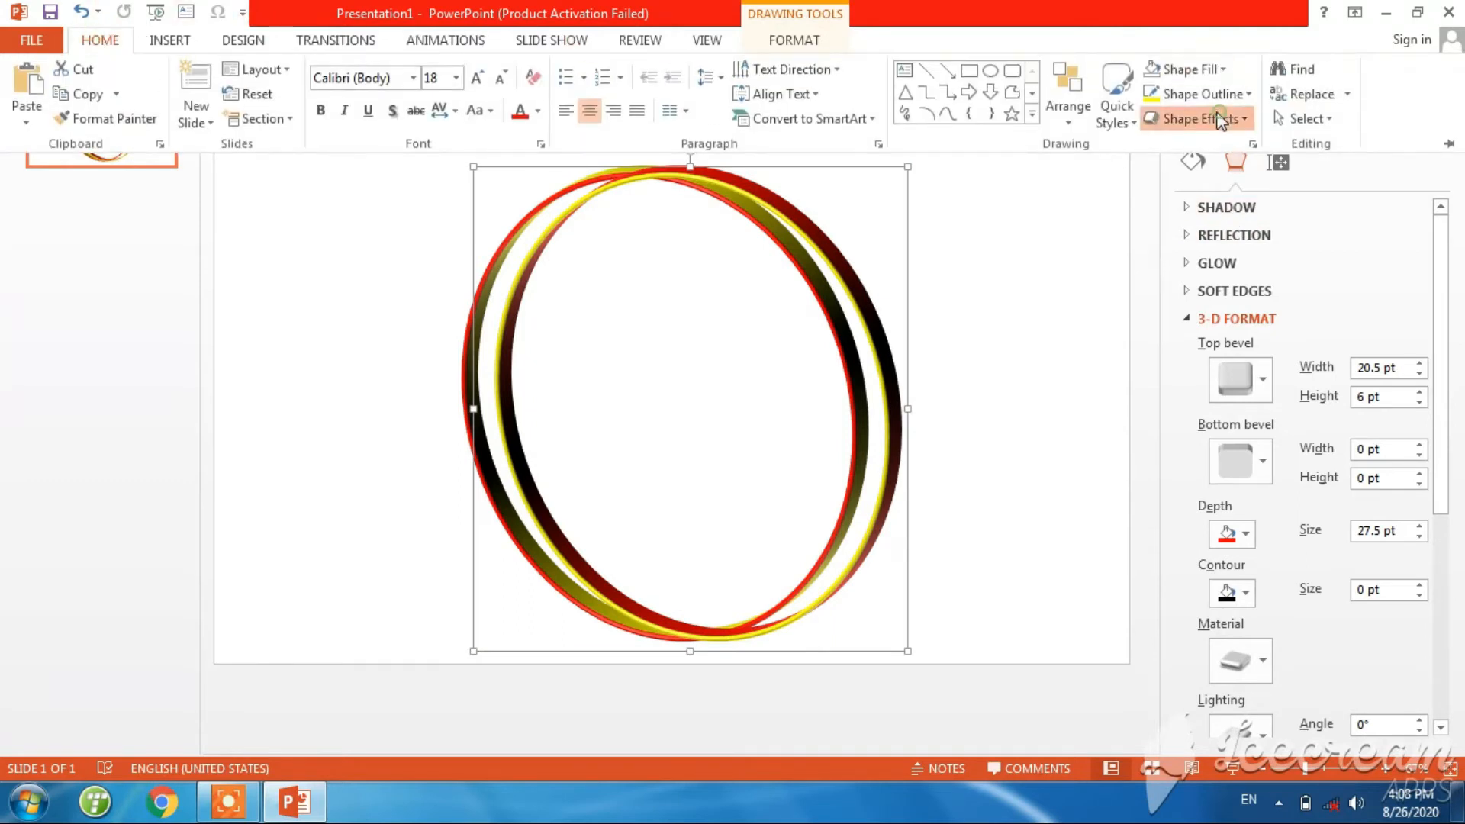
pyautogui.click(1194, 119)
pyautogui.moveTo(1220, 440)
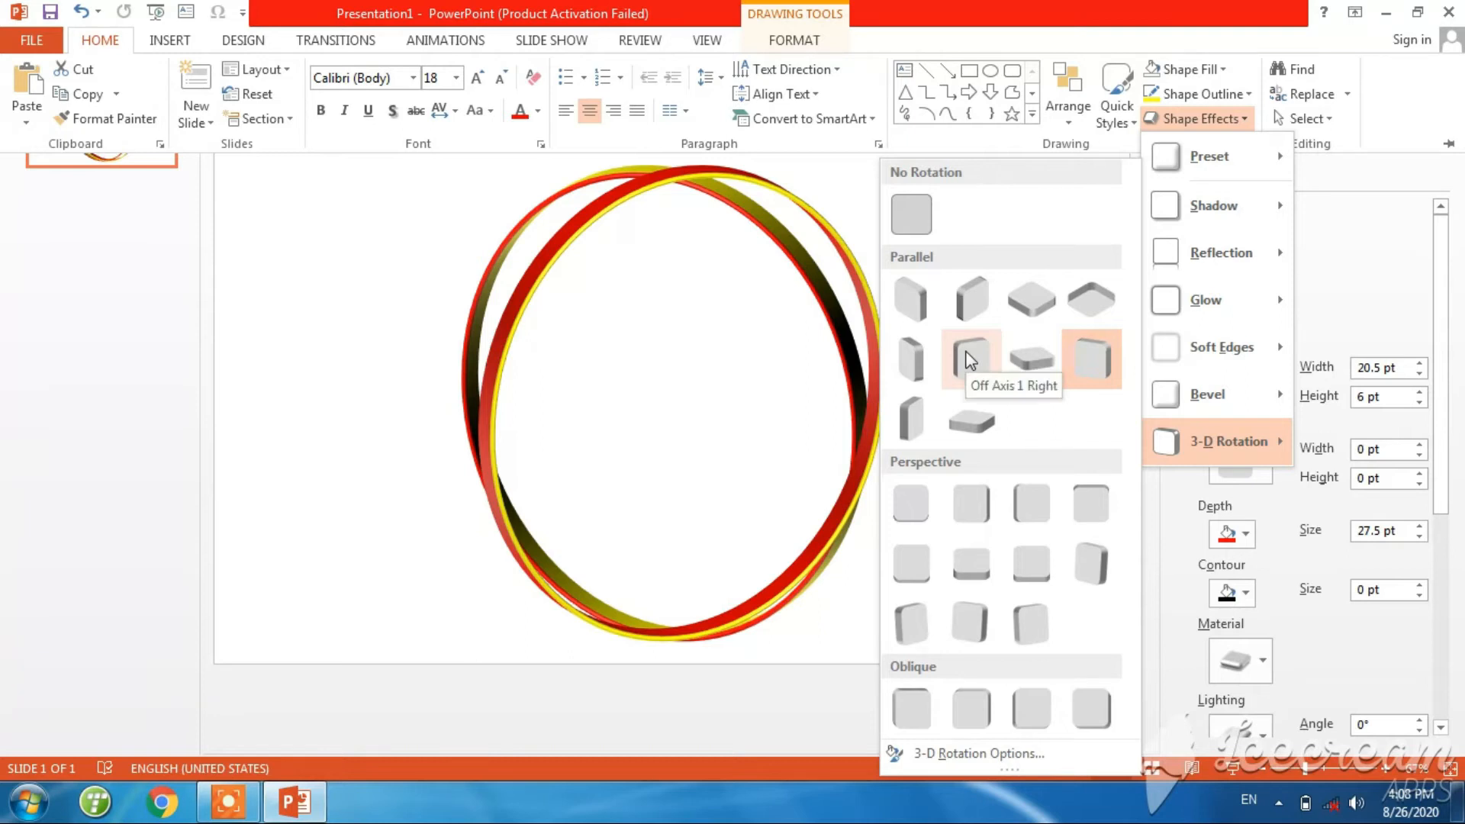
pyautogui.click(926, 363)
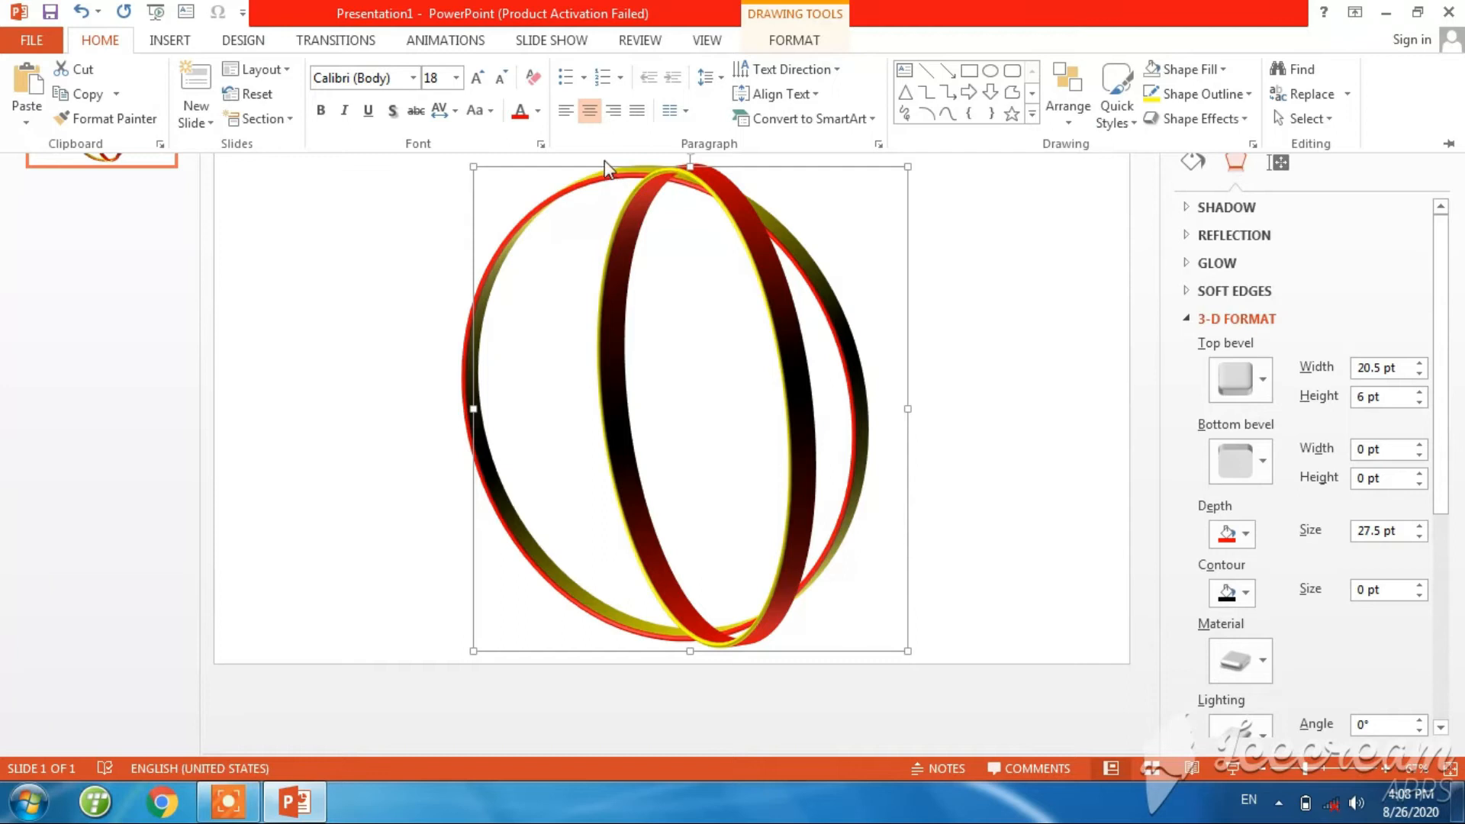
# Move the rotated ring inside the first ring and shrink it slightly so both meet at their upper and lower edges.
pyautogui.click(563, 174)
pyautogui.moveTo(558, 165); pyautogui.dragTo(510, 158)
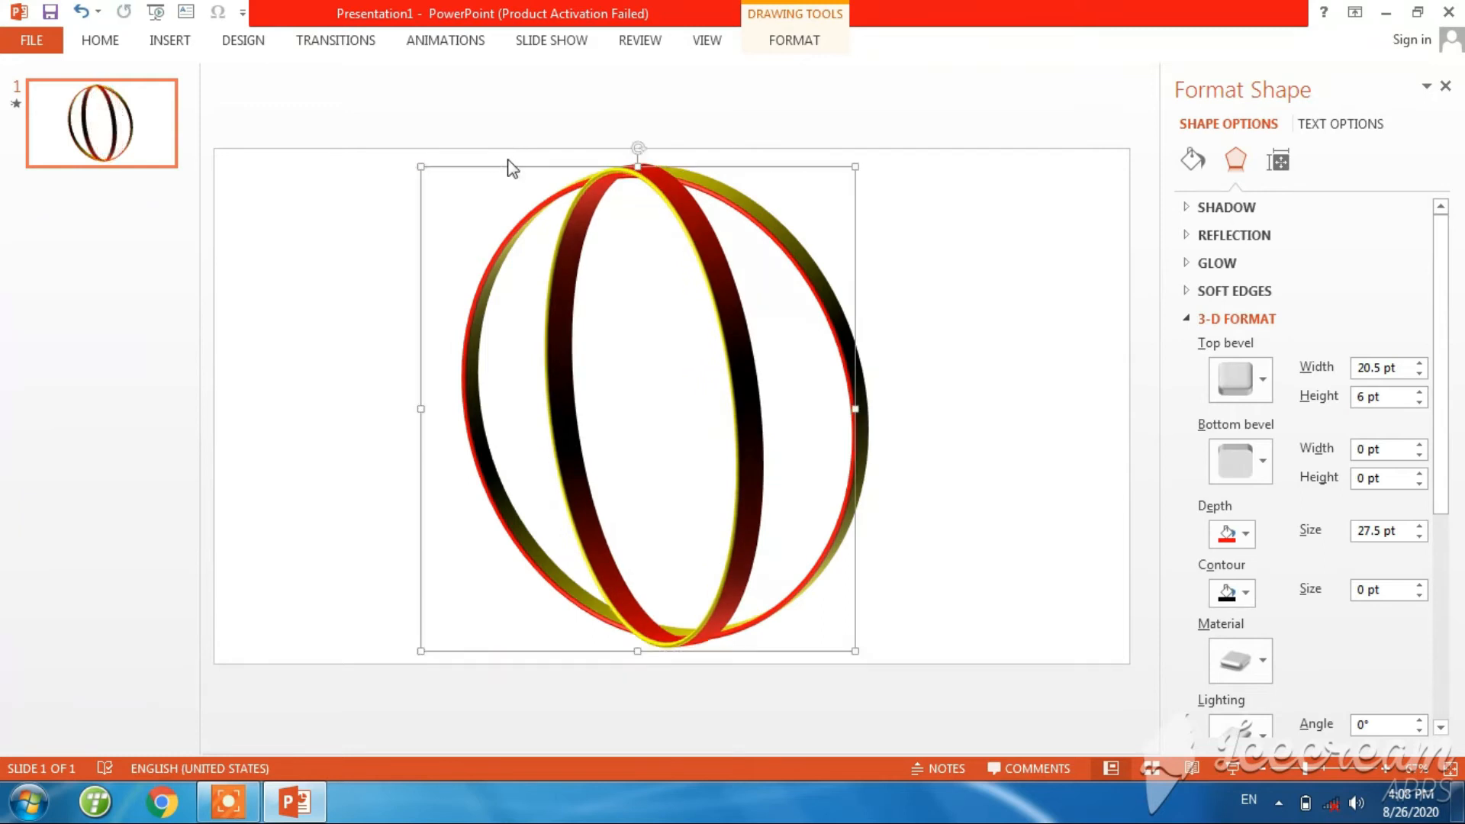
pyautogui.moveTo(855, 650); pyautogui.dragTo(841, 639)
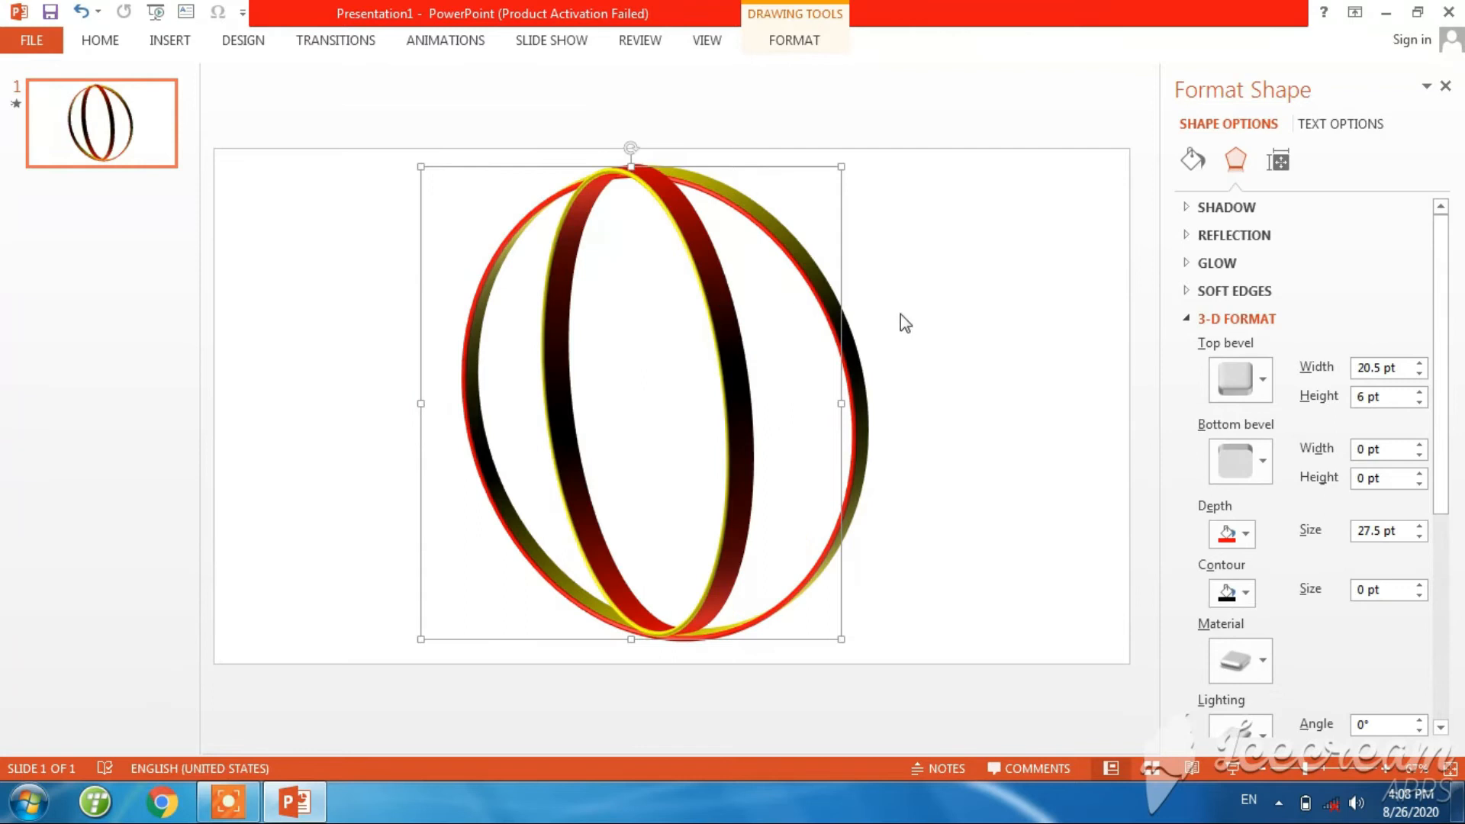
pyautogui.click(1020, 284)
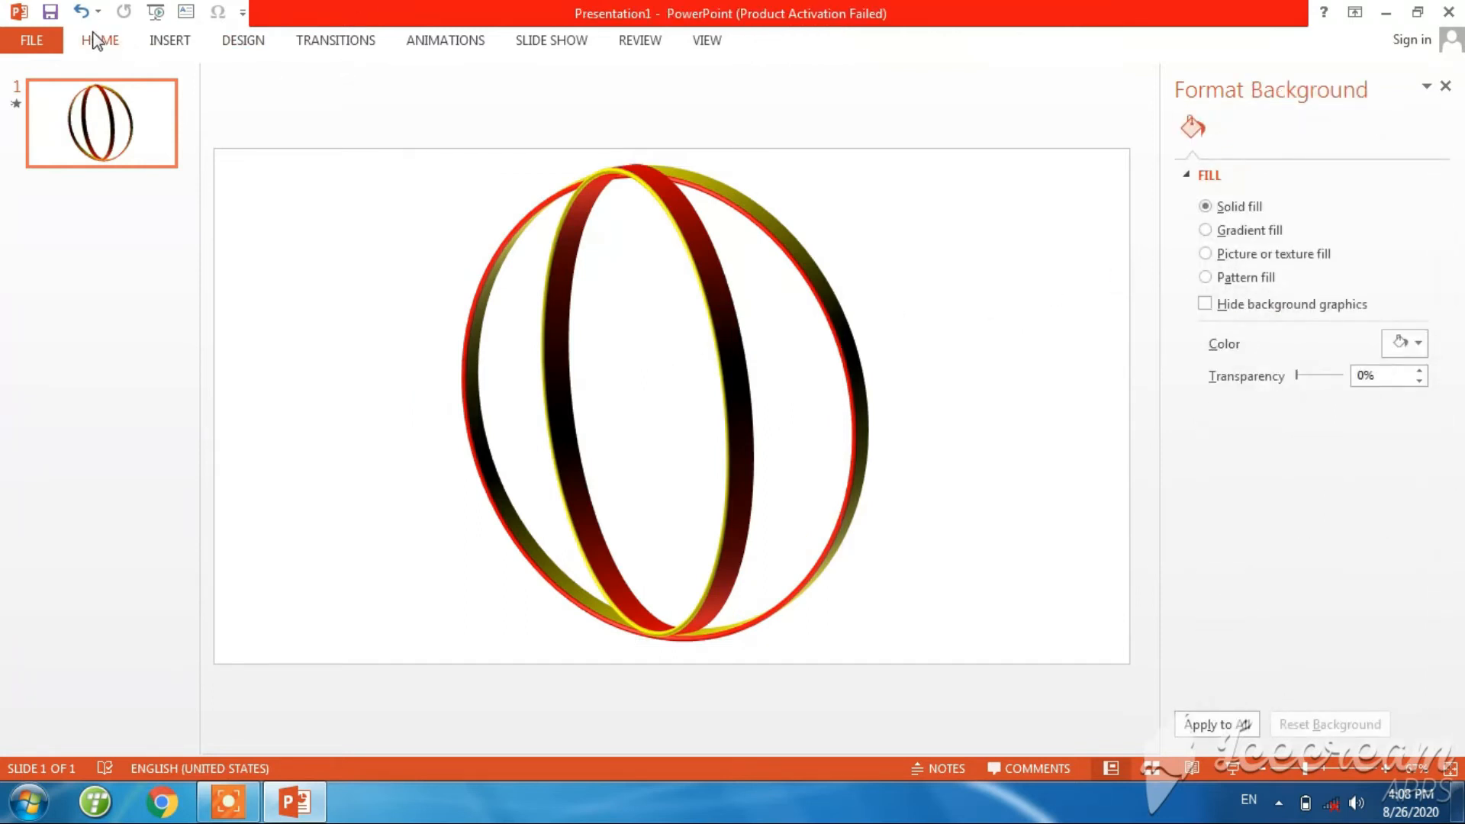
# Draw a circle about half the rings' height and centre it inside them.
pyautogui.click(95, 42)
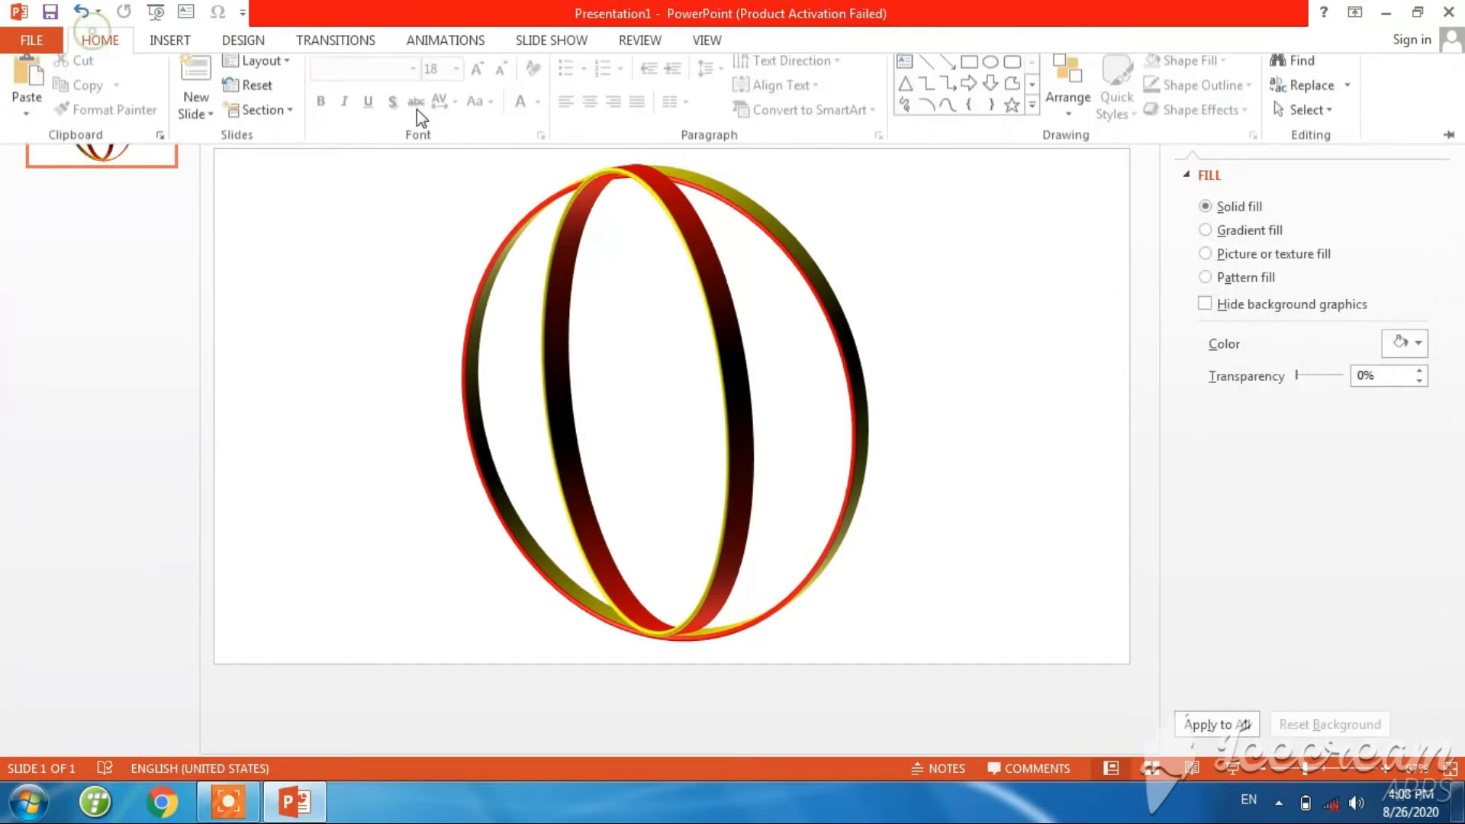
pyautogui.click(986, 72)
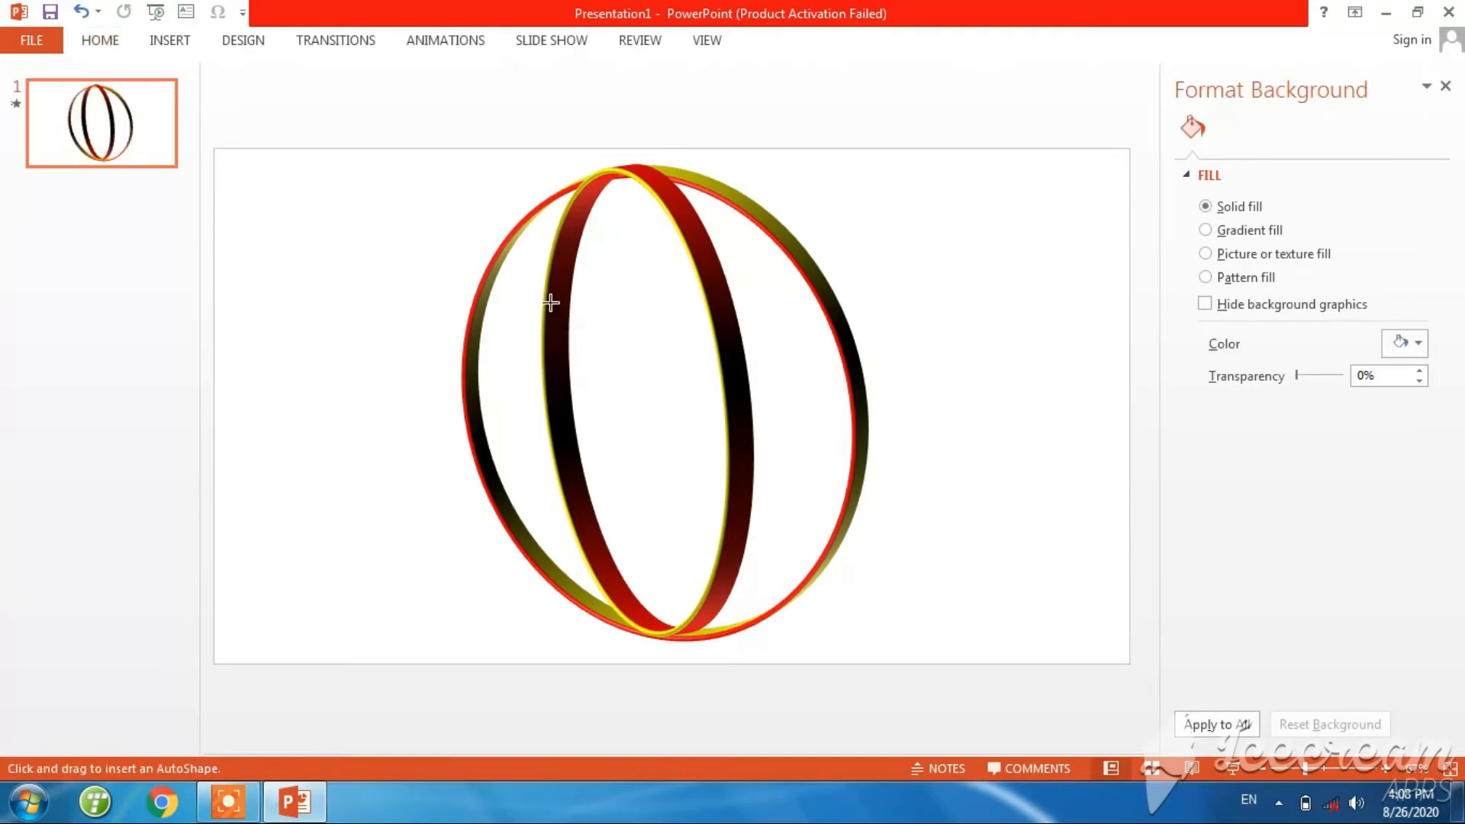
pyautogui.moveTo(524, 303)
pyautogui.mouseDown()
pyautogui.moveTo(674, 435)
pyautogui.moveTo(824, 517)
pyautogui.moveTo(773, 549)
pyautogui.mouseUp()
pyautogui.moveTo(684, 465); pyautogui.dragTo(679, 439)
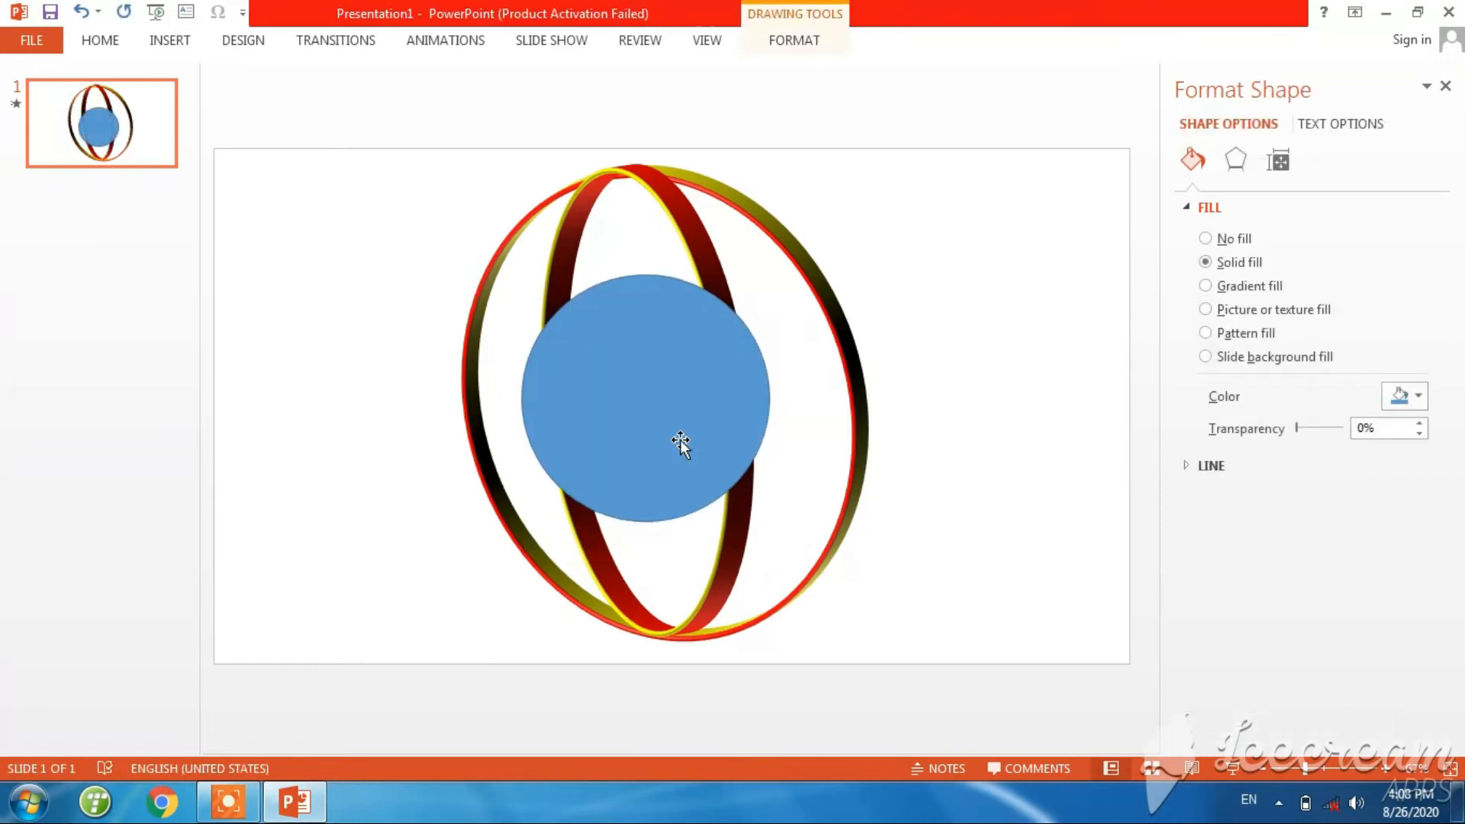
# Add the text AS inside the blue circle.
pyautogui.rightClick(654, 386)
pyautogui.click(713, 512)
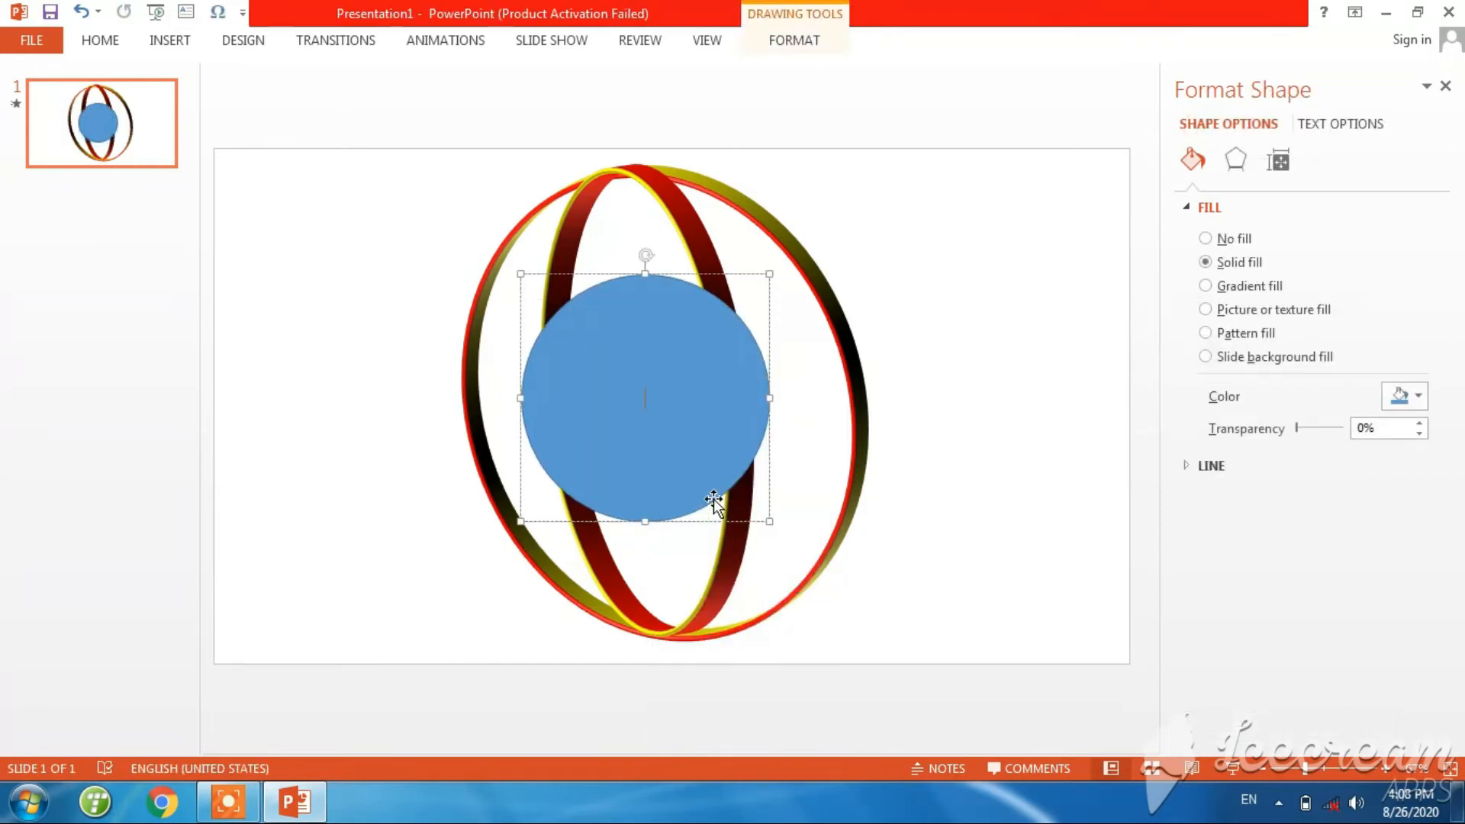
pyautogui.write('A')
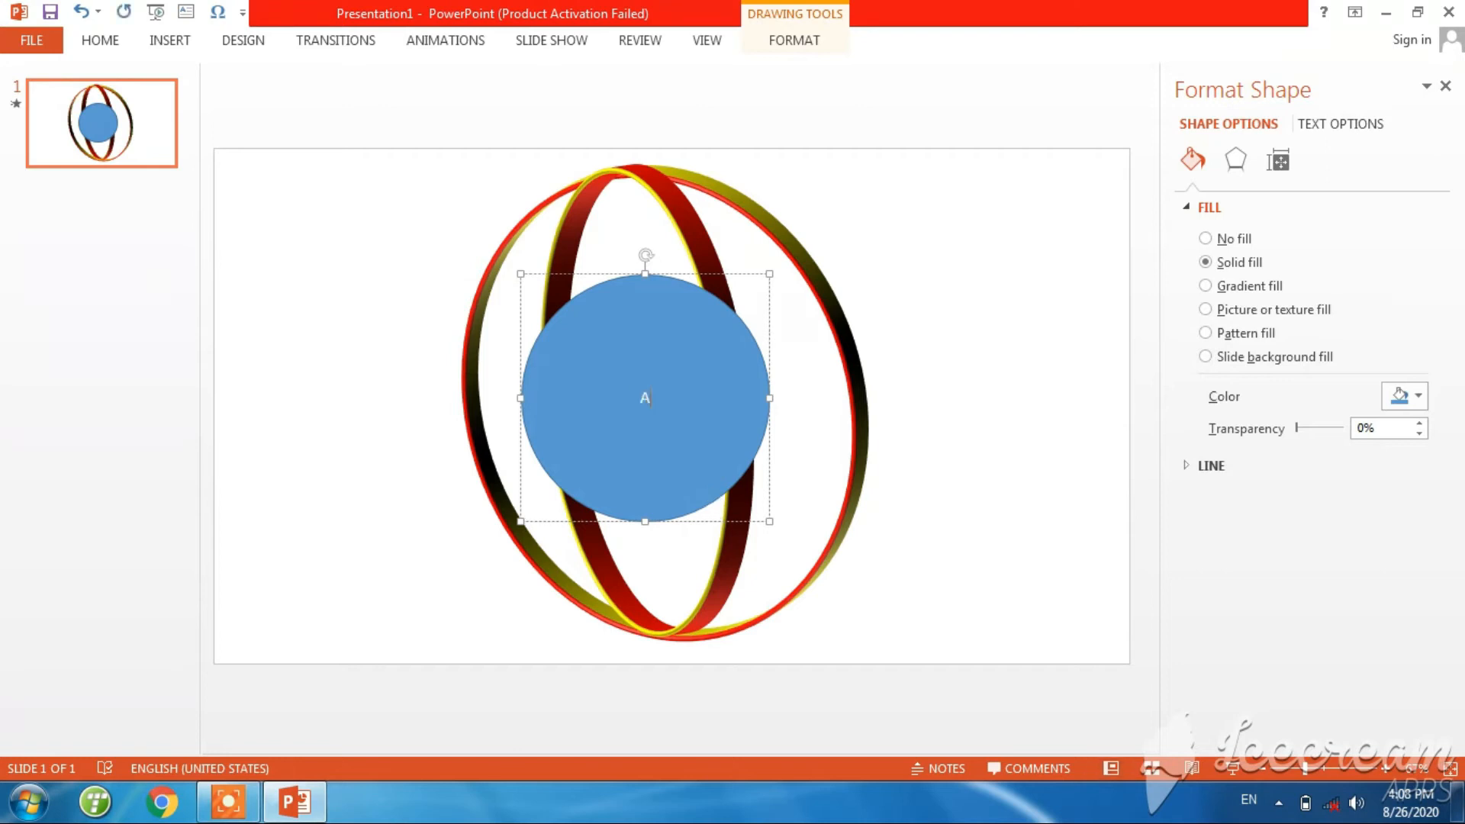
pyautogui.write('S')
# Format the AS text in bold Algerian at 66 pt.
pyautogui.doubleClick(649, 399)
pyautogui.click(726, 347)
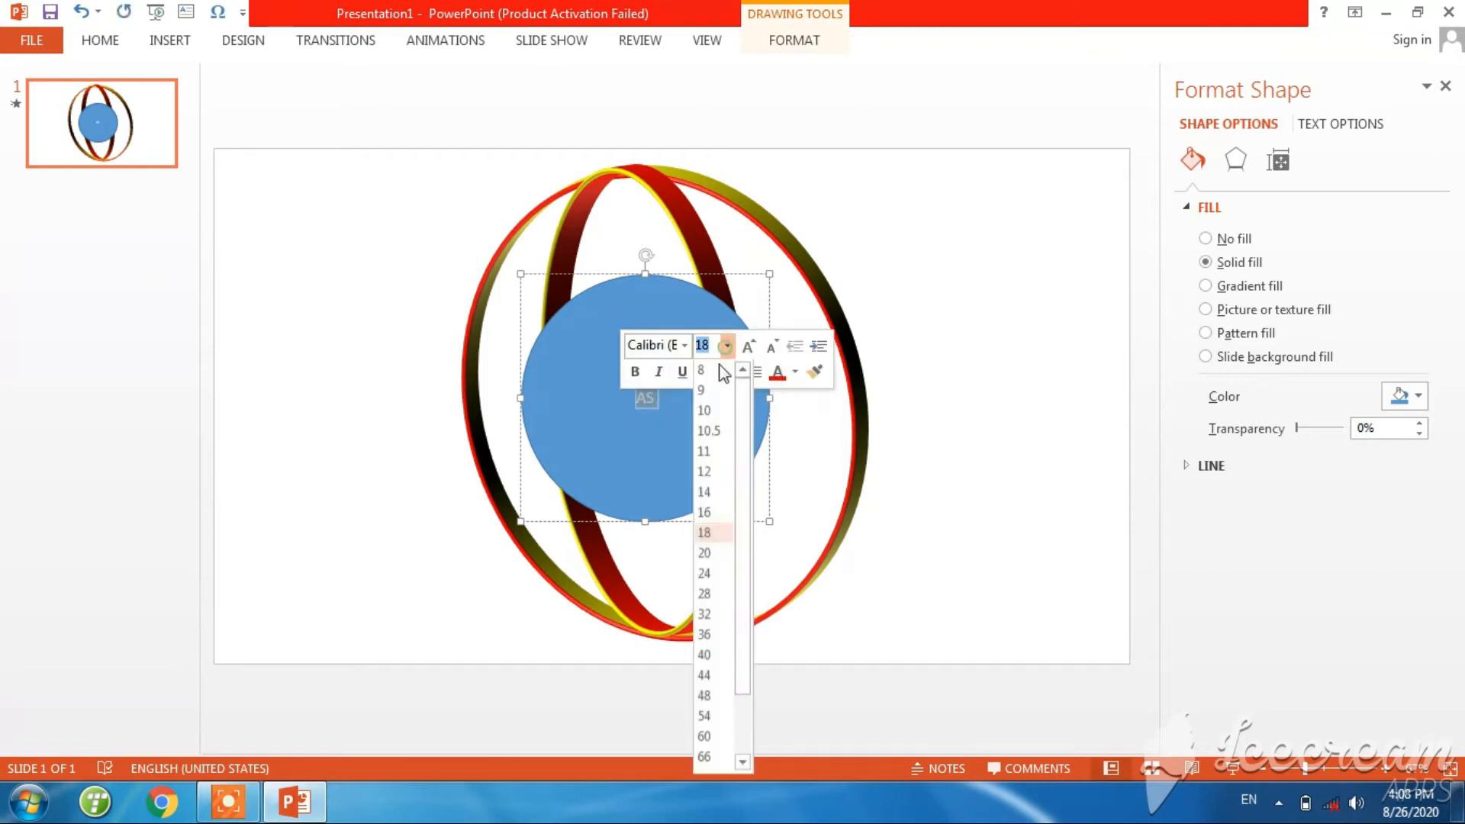
pyautogui.click(703, 697)
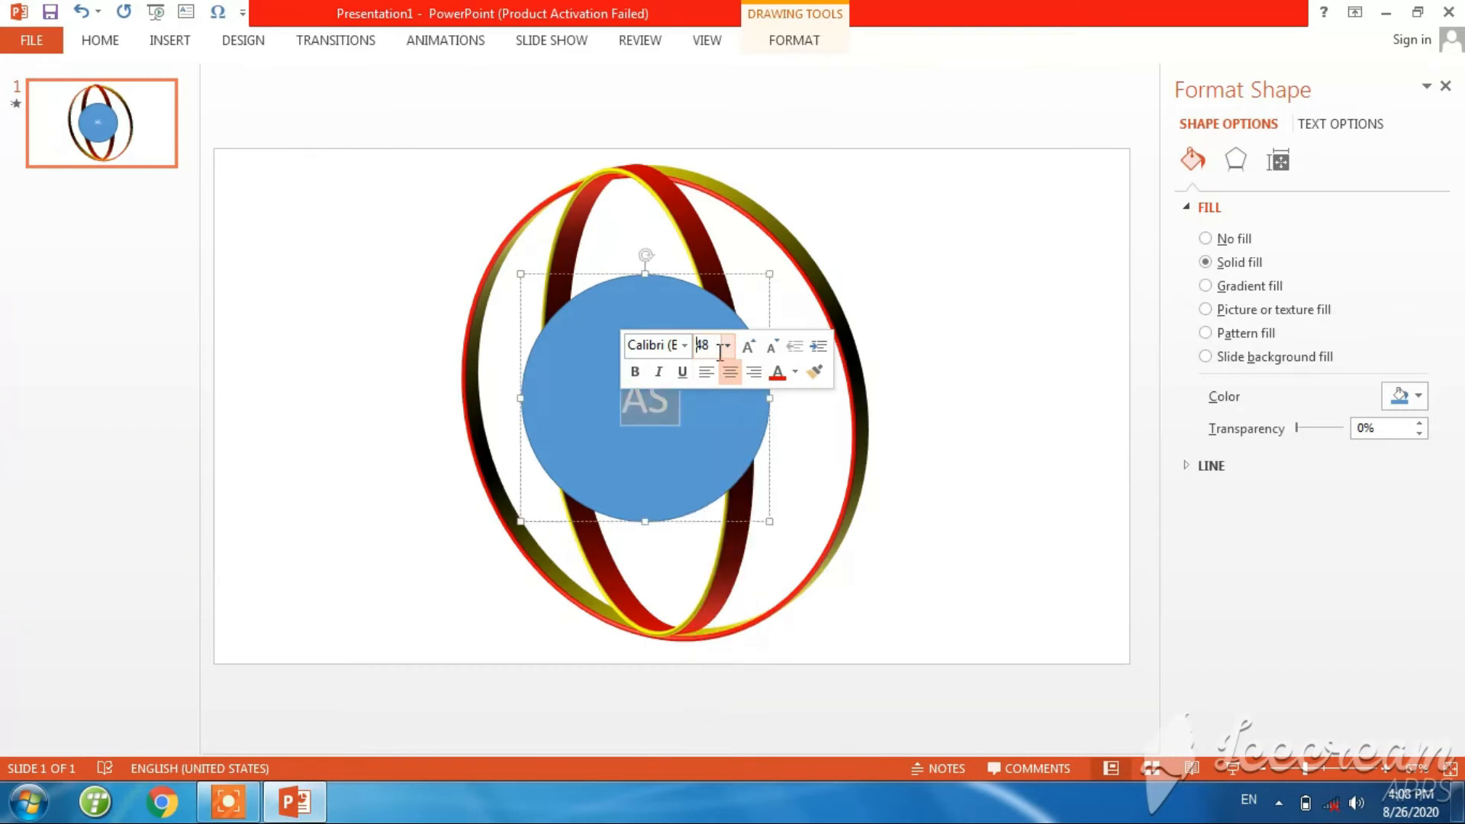
pyautogui.click(684, 346)
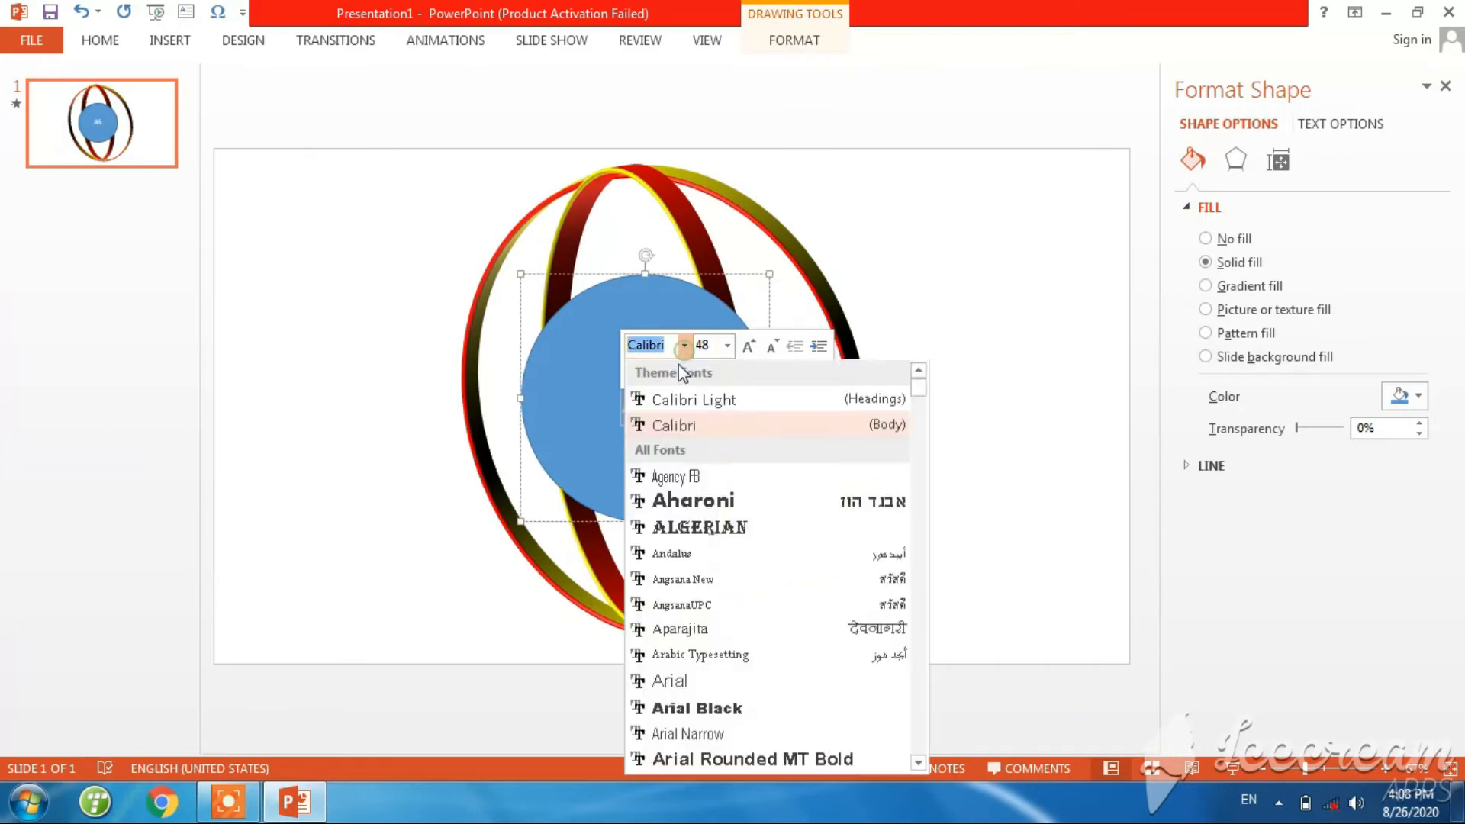
pyautogui.click(694, 524)
pyautogui.click(634, 373)
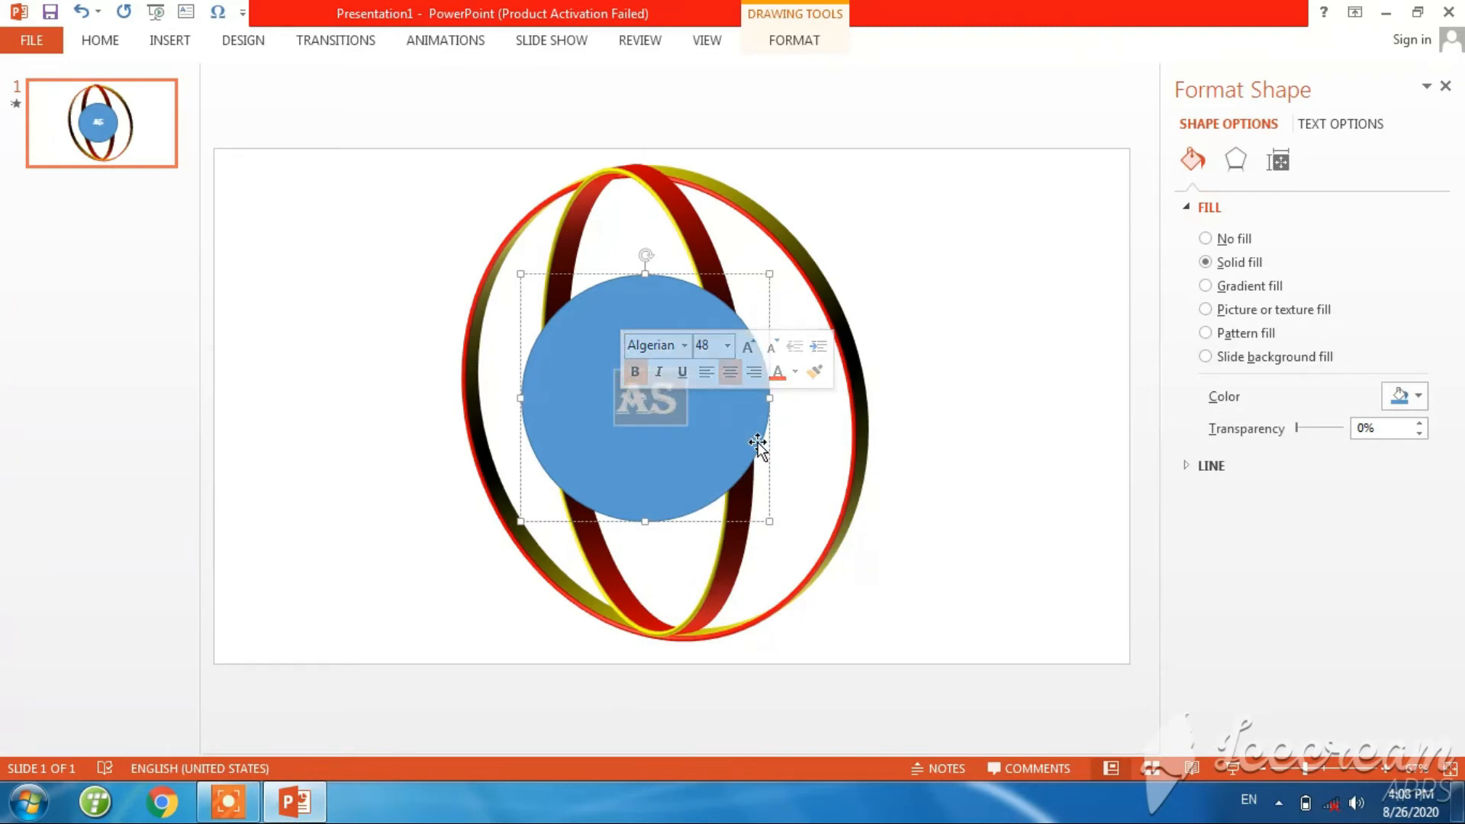
pyautogui.click(727, 347)
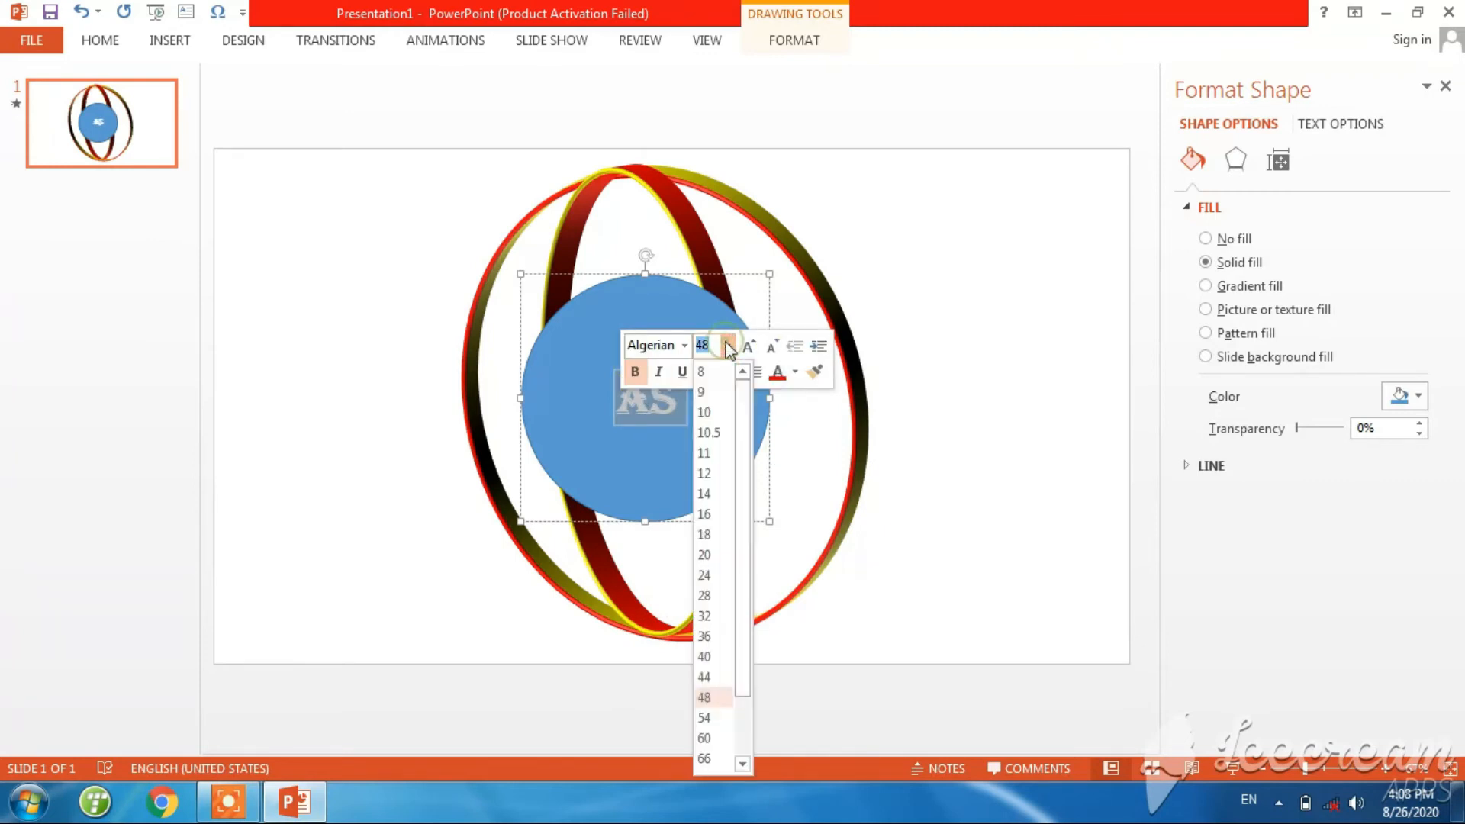
pyautogui.click(704, 759)
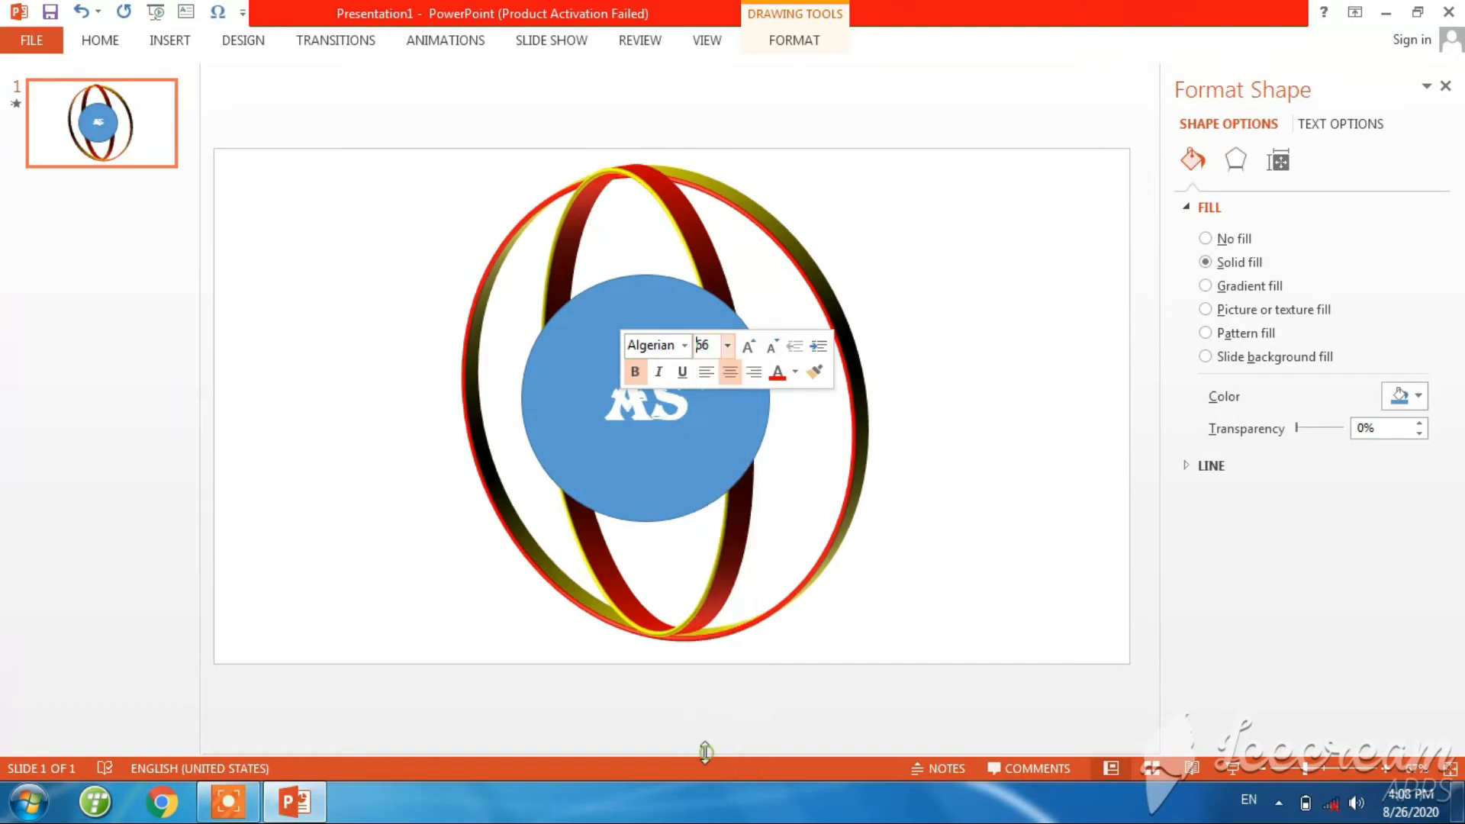
# Nudge the circle into the middle of the rings and colour its AS text black.
pyautogui.click(654, 281)
pyautogui.moveTo(663, 279); pyautogui.dragTo(672, 280)
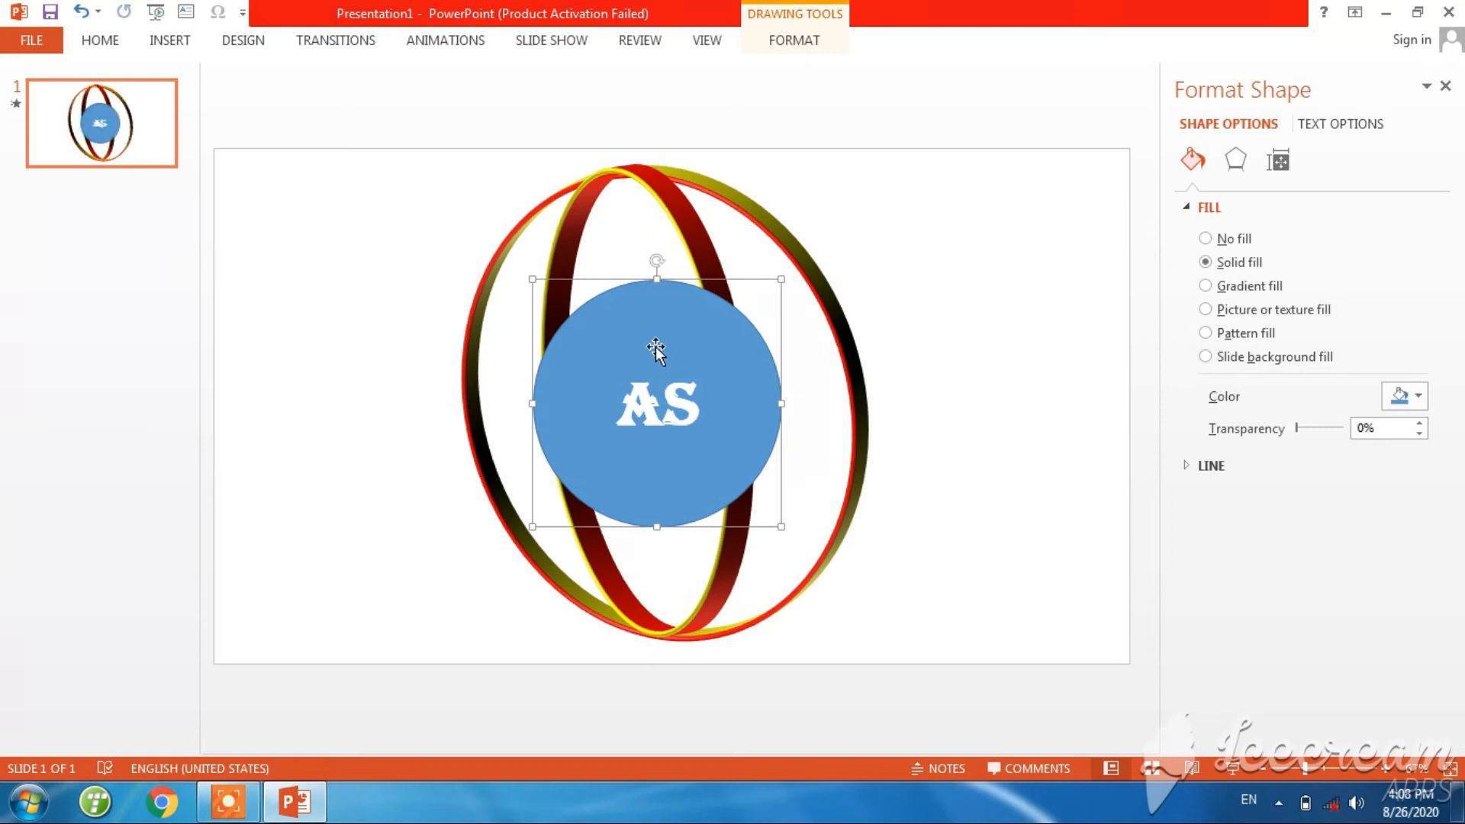
pyautogui.moveTo(692, 408); pyautogui.dragTo(615, 410)
pyautogui.click(799, 374)
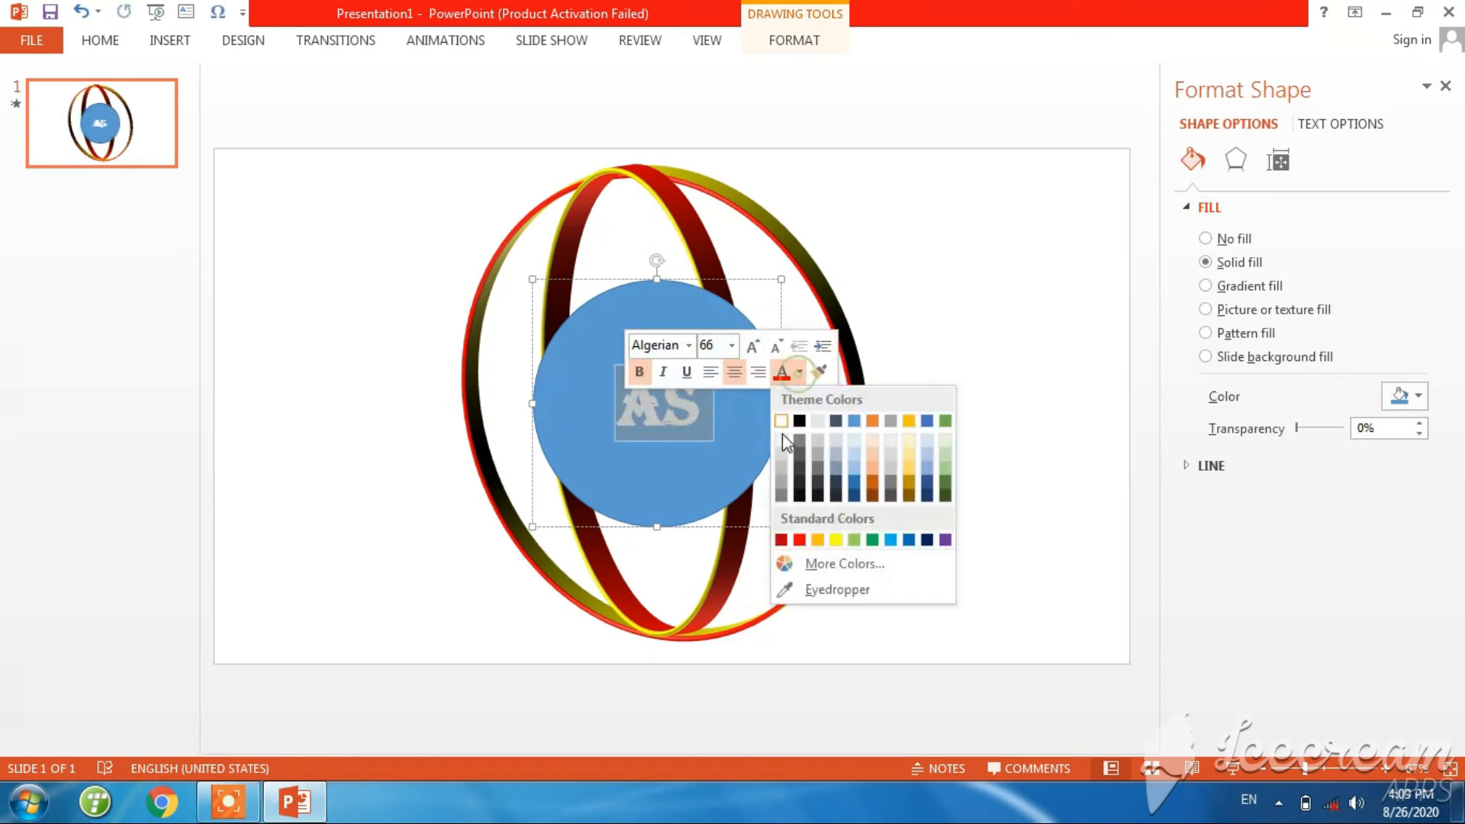
pyautogui.click(798, 418)
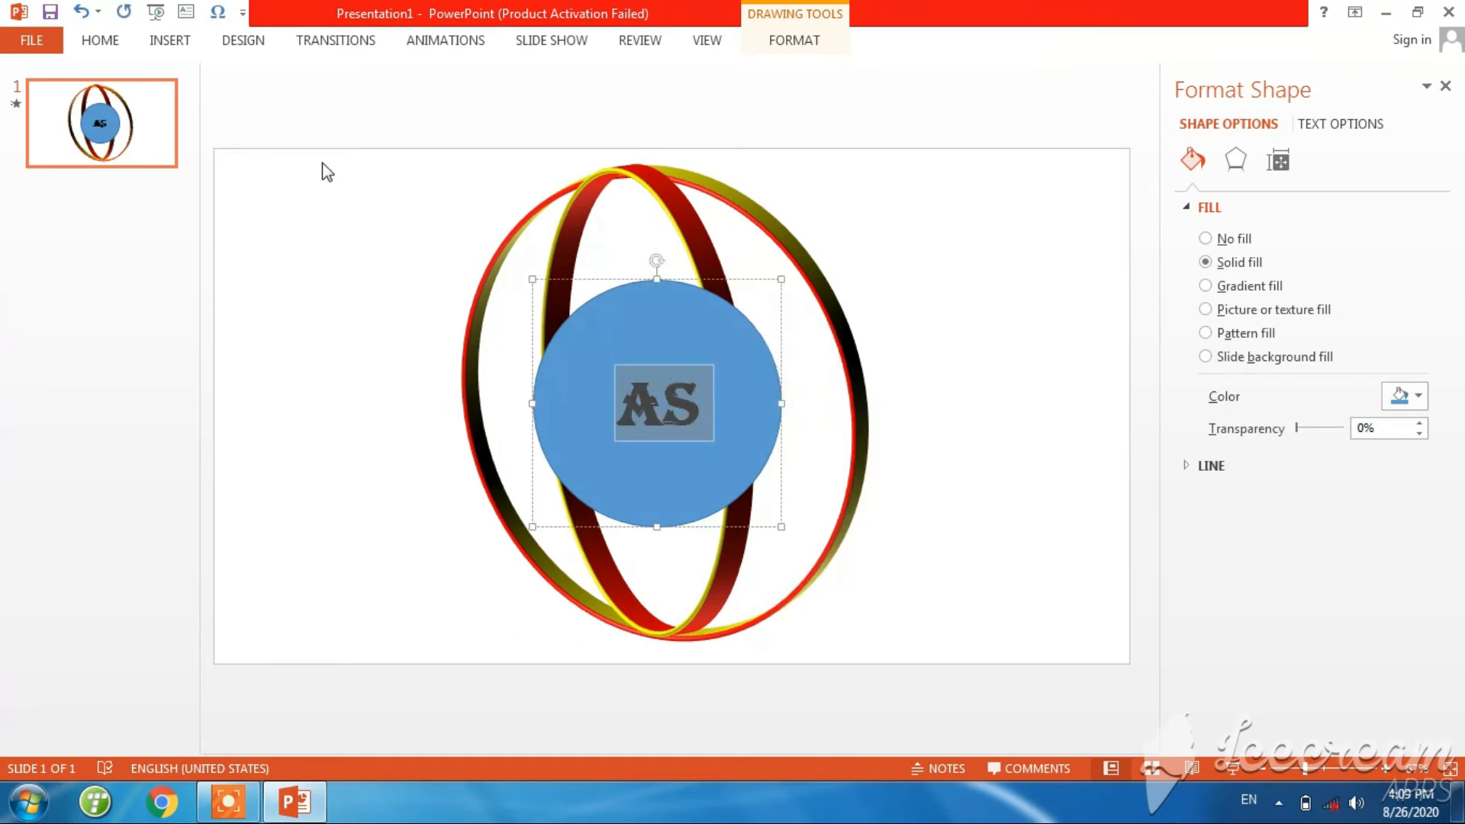
# Remove the circle's fill and outline, leaving only the AS text.
pyautogui.click(100, 40)
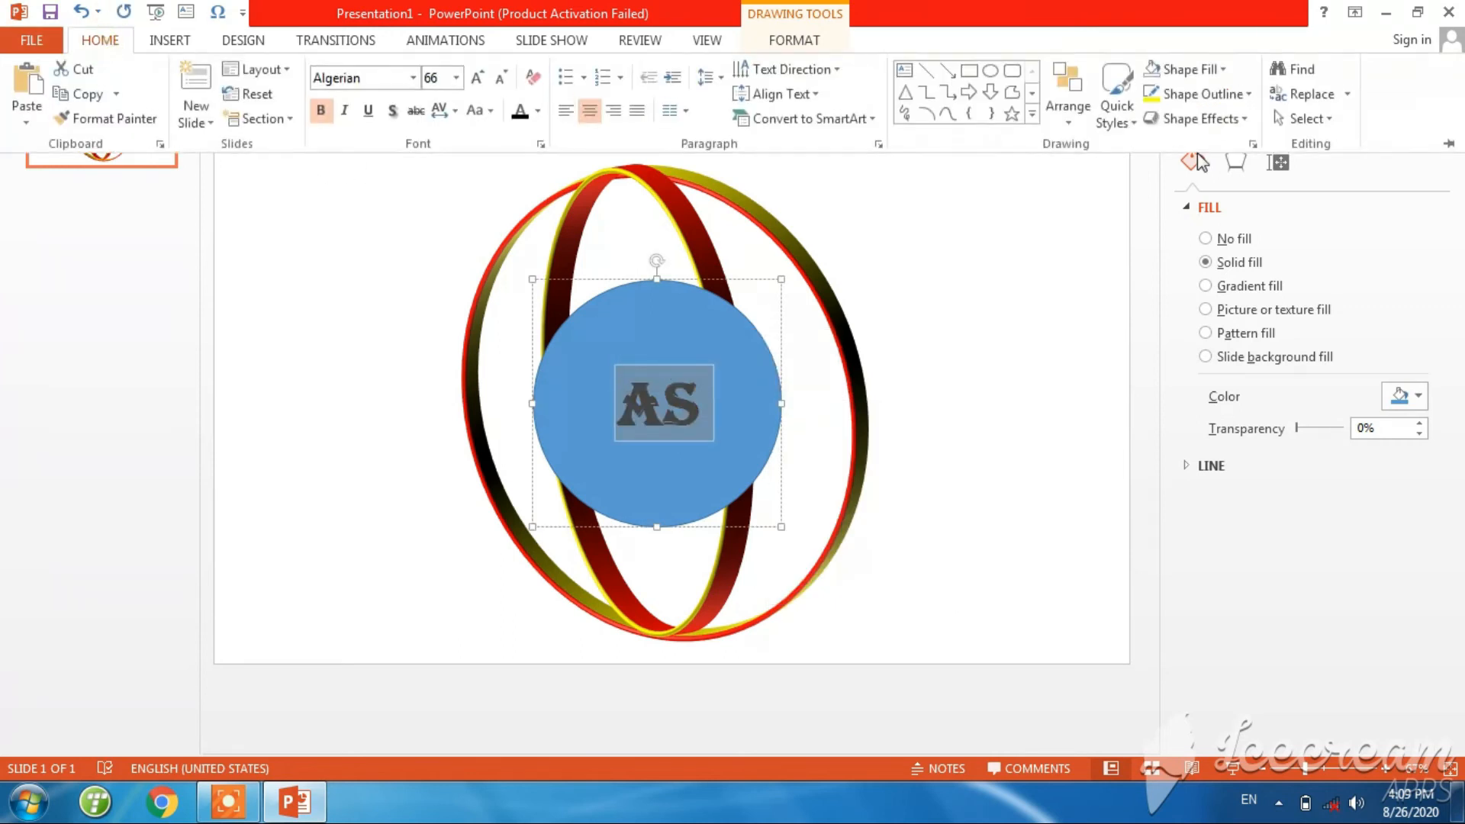
pyautogui.click(1189, 71)
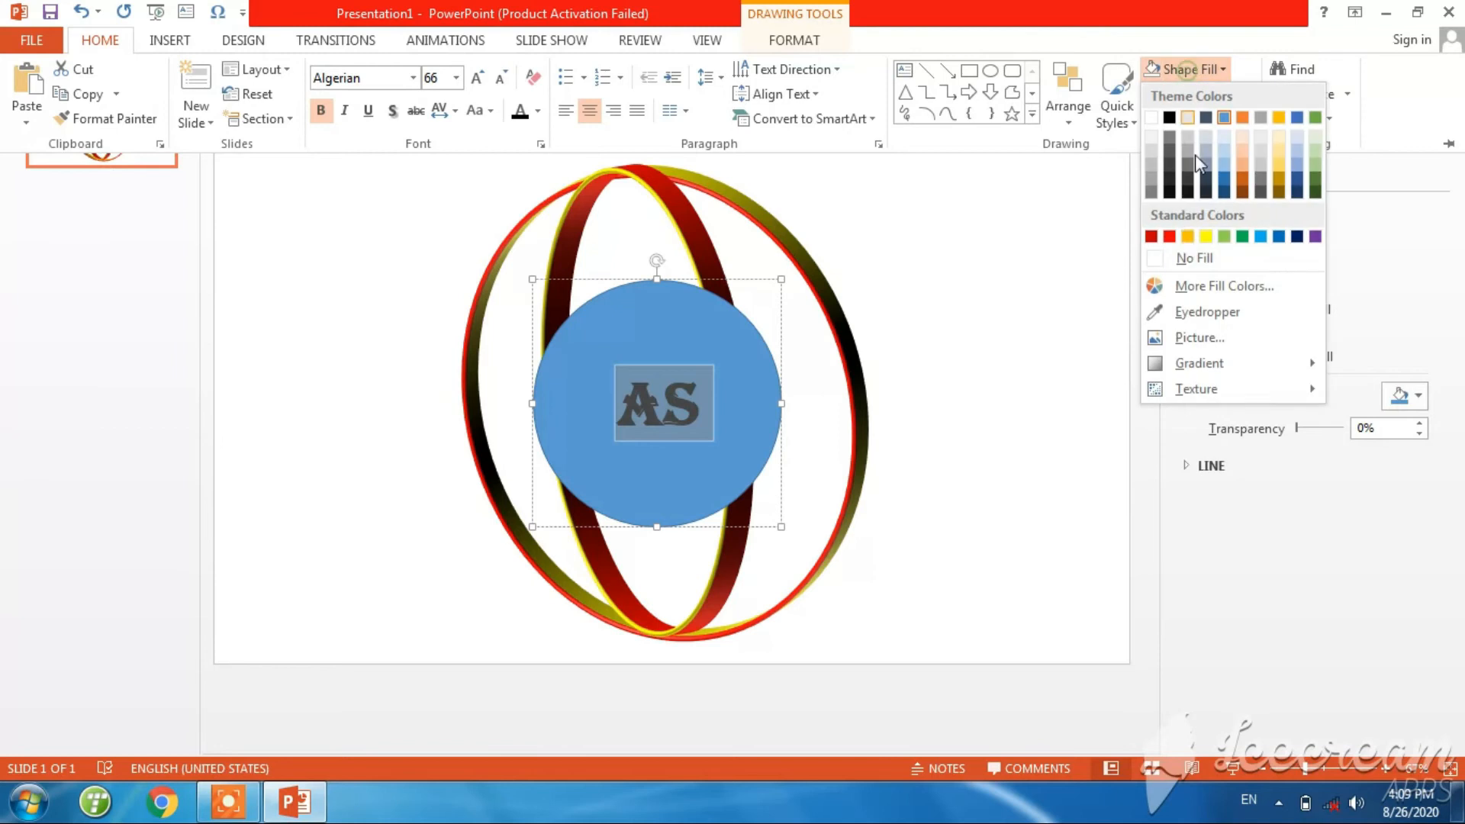
pyautogui.click(1190, 254)
pyautogui.click(1202, 95)
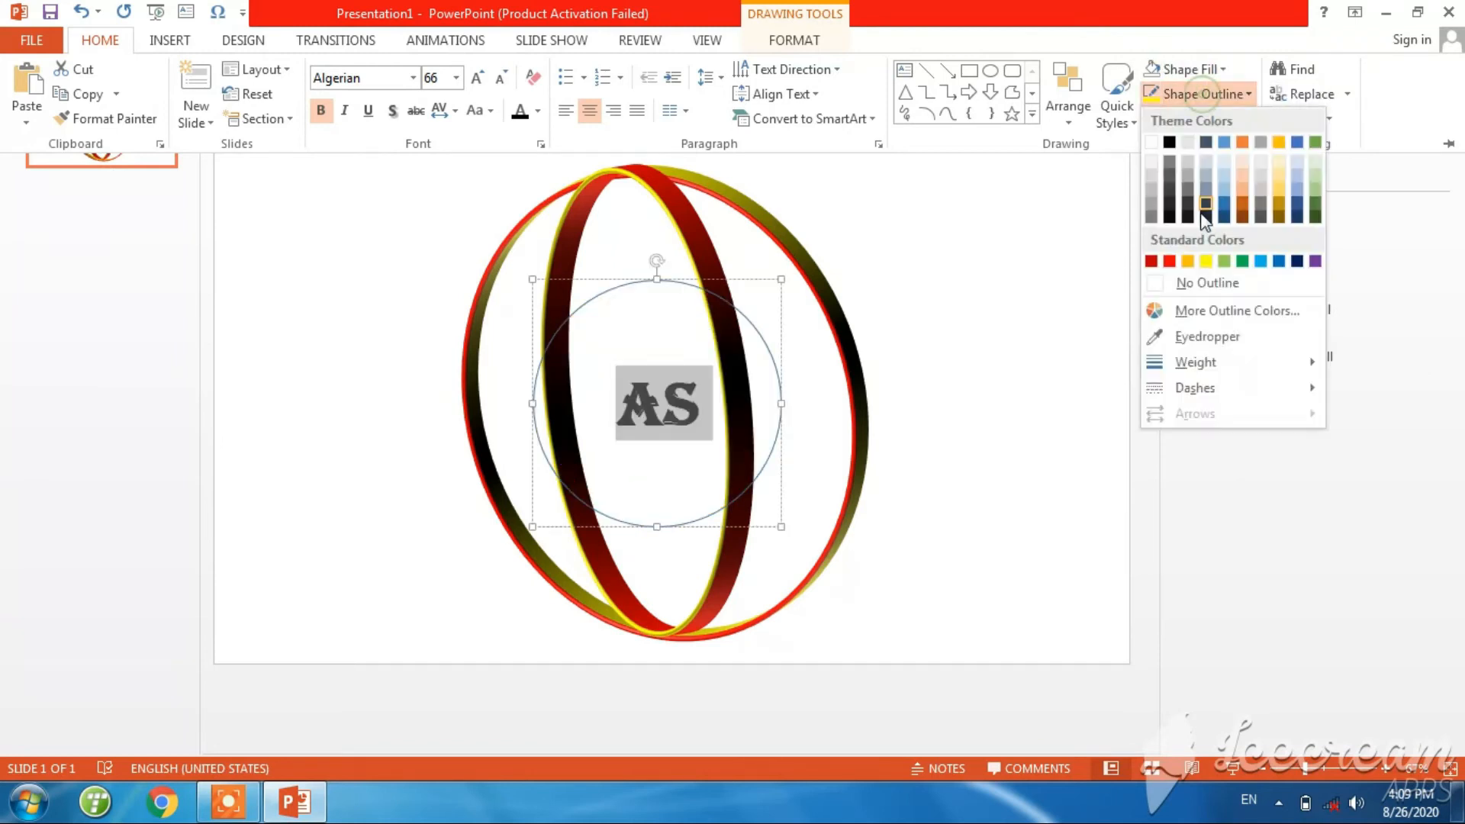
pyautogui.click(1197, 285)
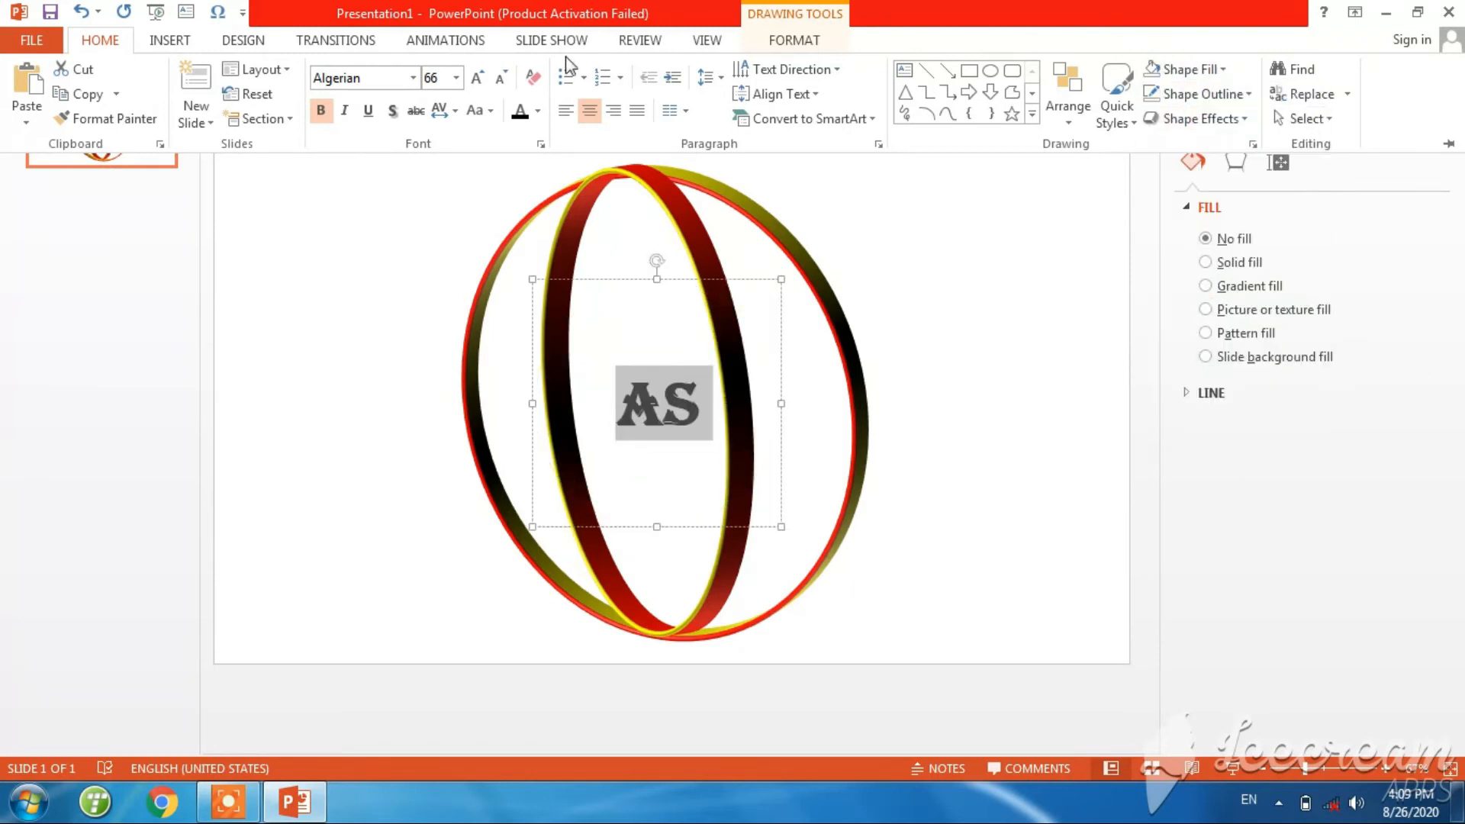
# Apply the Wheel entrance animation to the AS text shape.
pyautogui.click(434, 45)
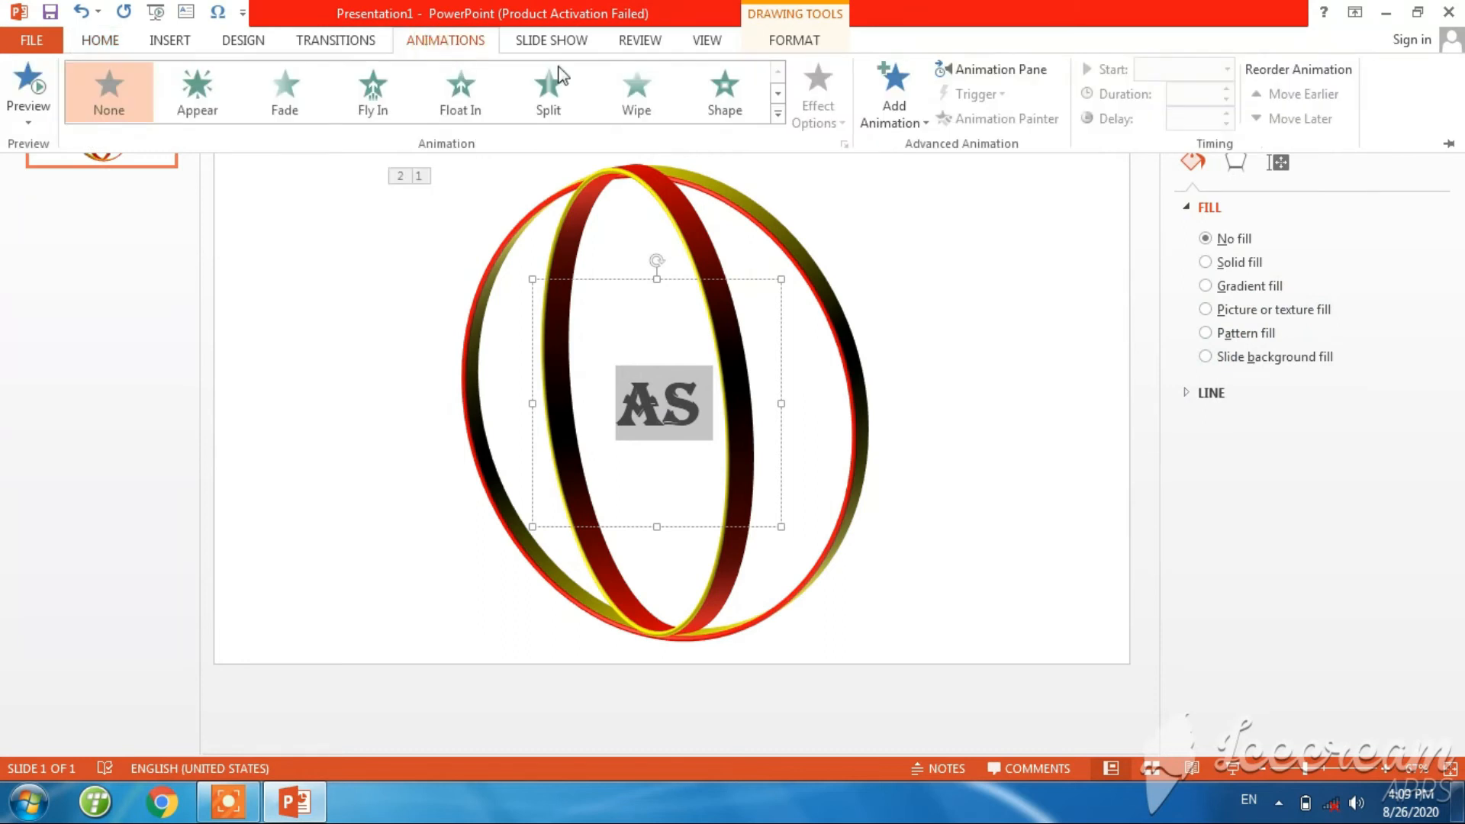
pyautogui.click(777, 115)
pyautogui.click(717, 204)
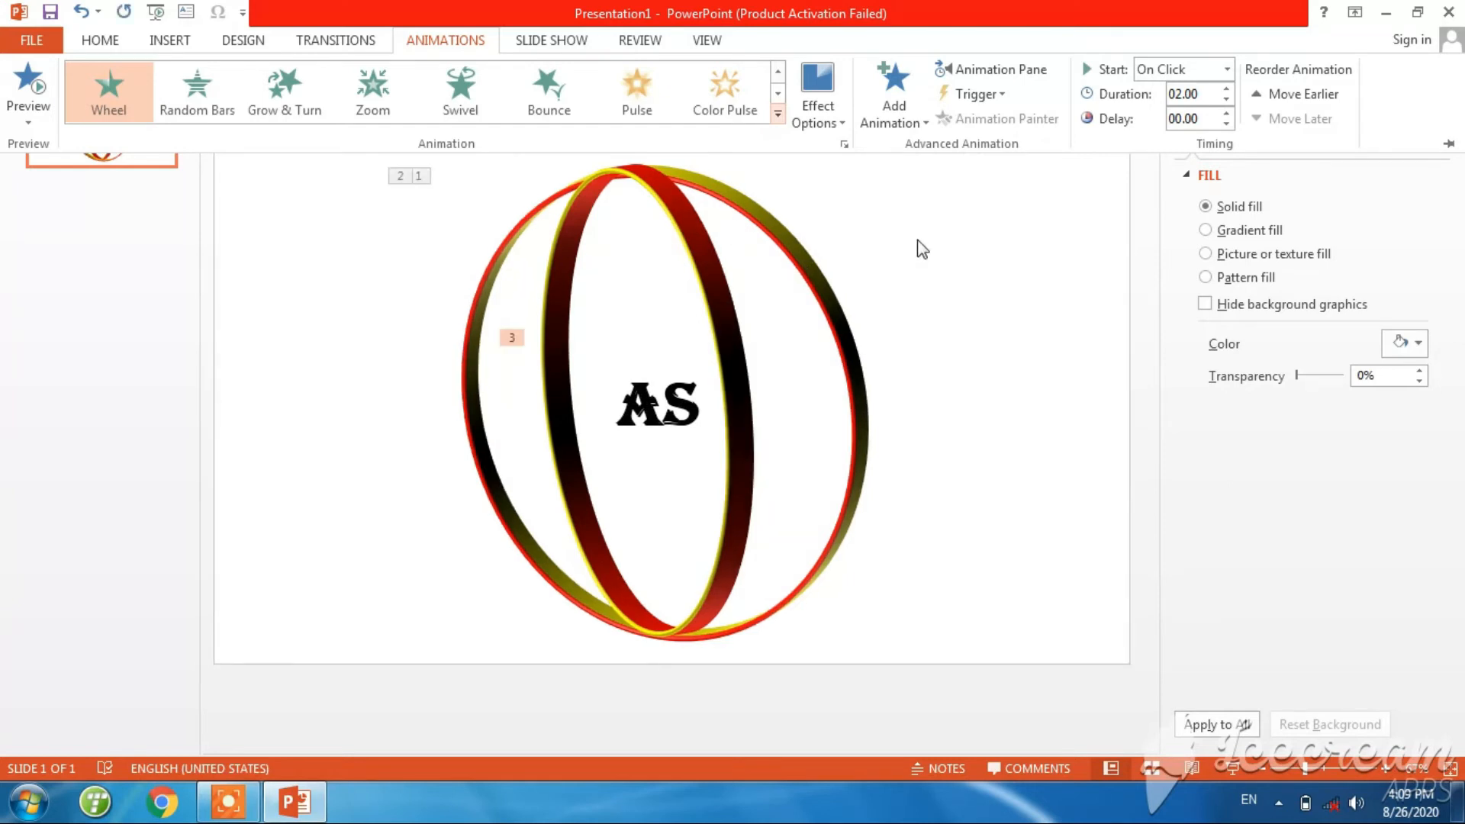
# Apply the transition timing to all slides, with a 2-second duration and automatic advance after 8 seconds.
pyautogui.click(351, 44)
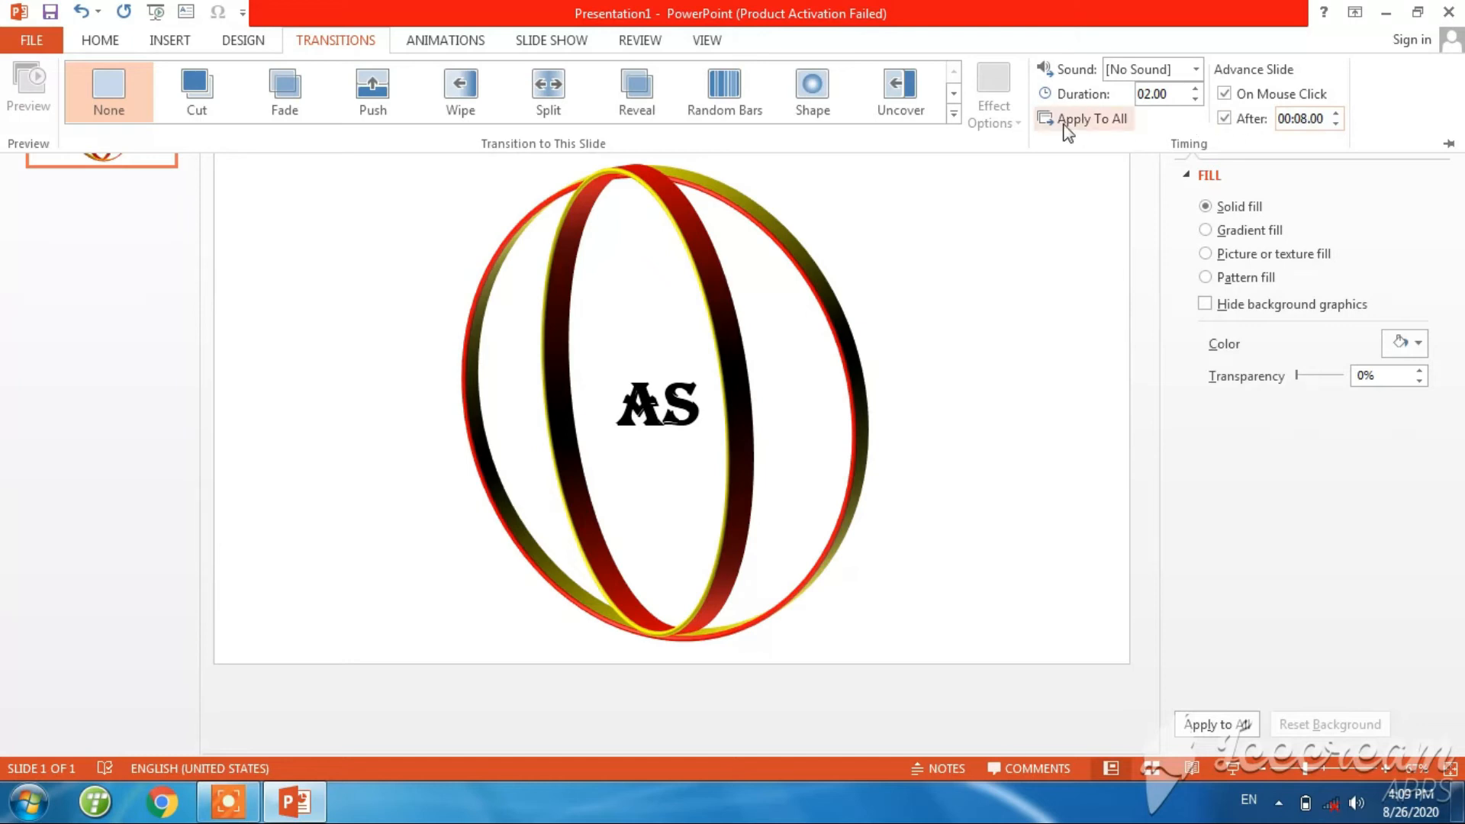
pyautogui.click(1054, 118)
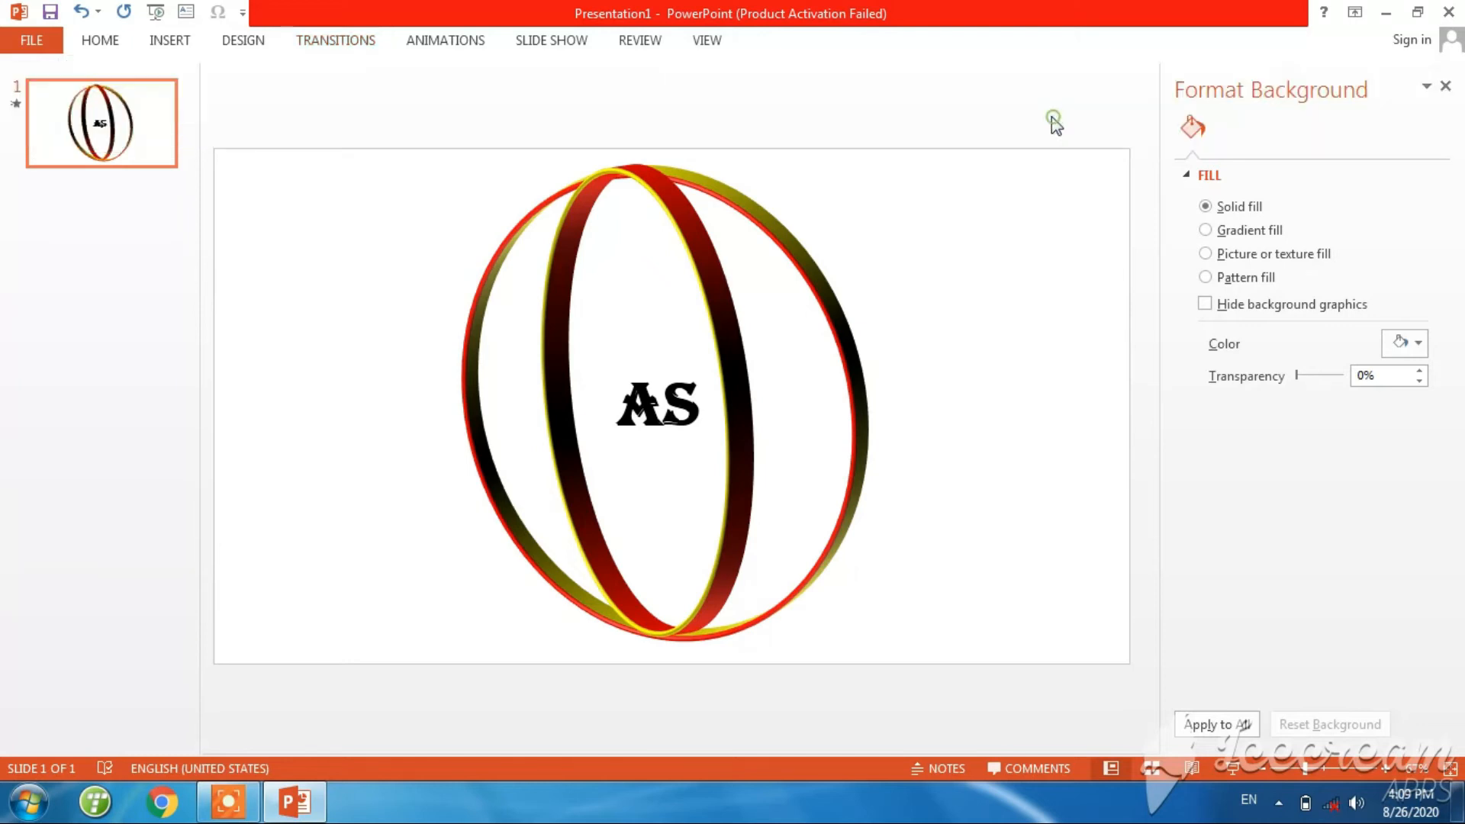
# Play the slide show from the beginning to preview the ring and text animations, and return to editing.
pyautogui.click(532, 44)
pyautogui.click(30, 83)
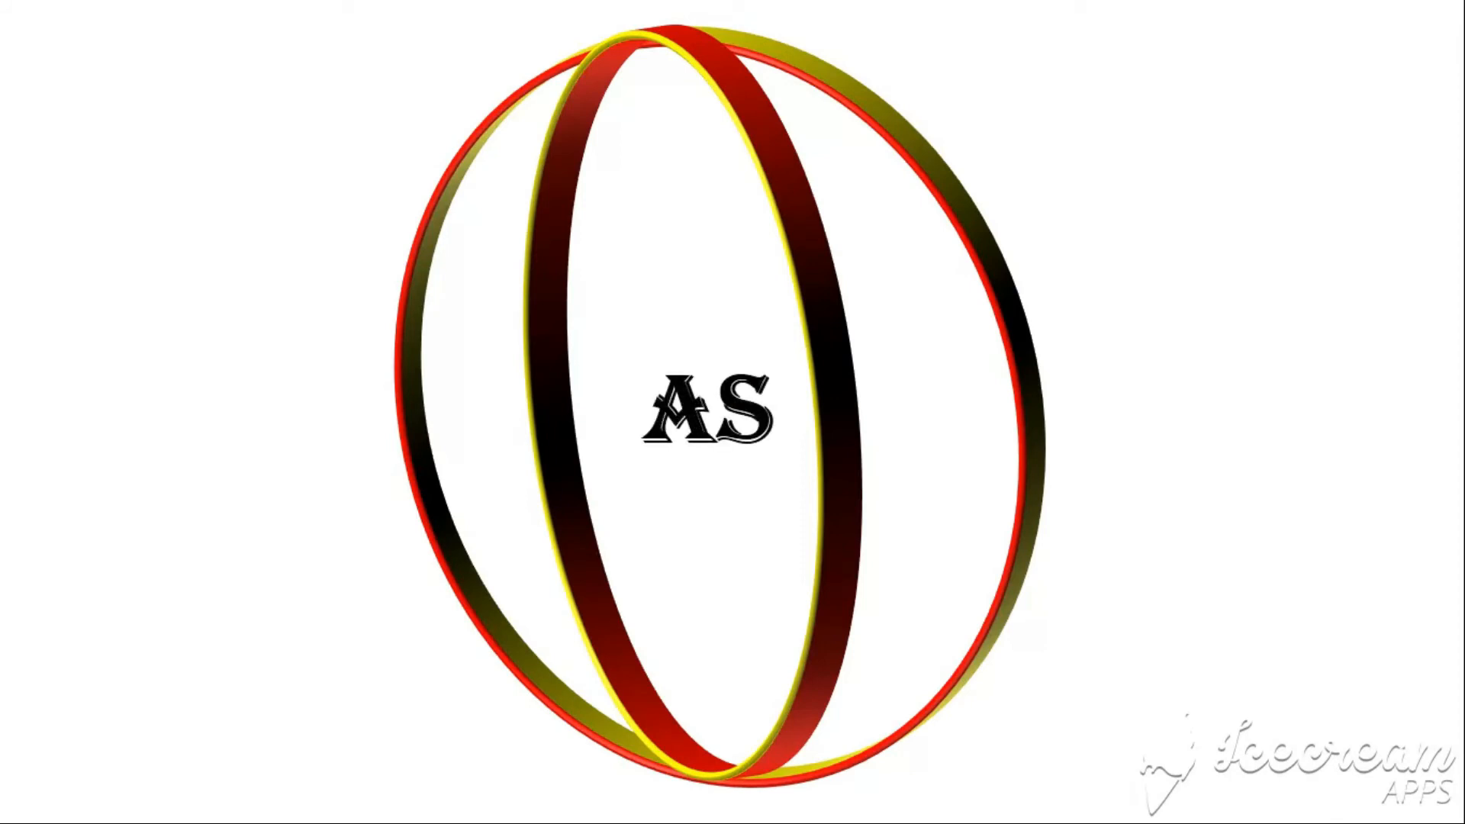
pyautogui.click(367, 9)
pyautogui.click(668, 9)
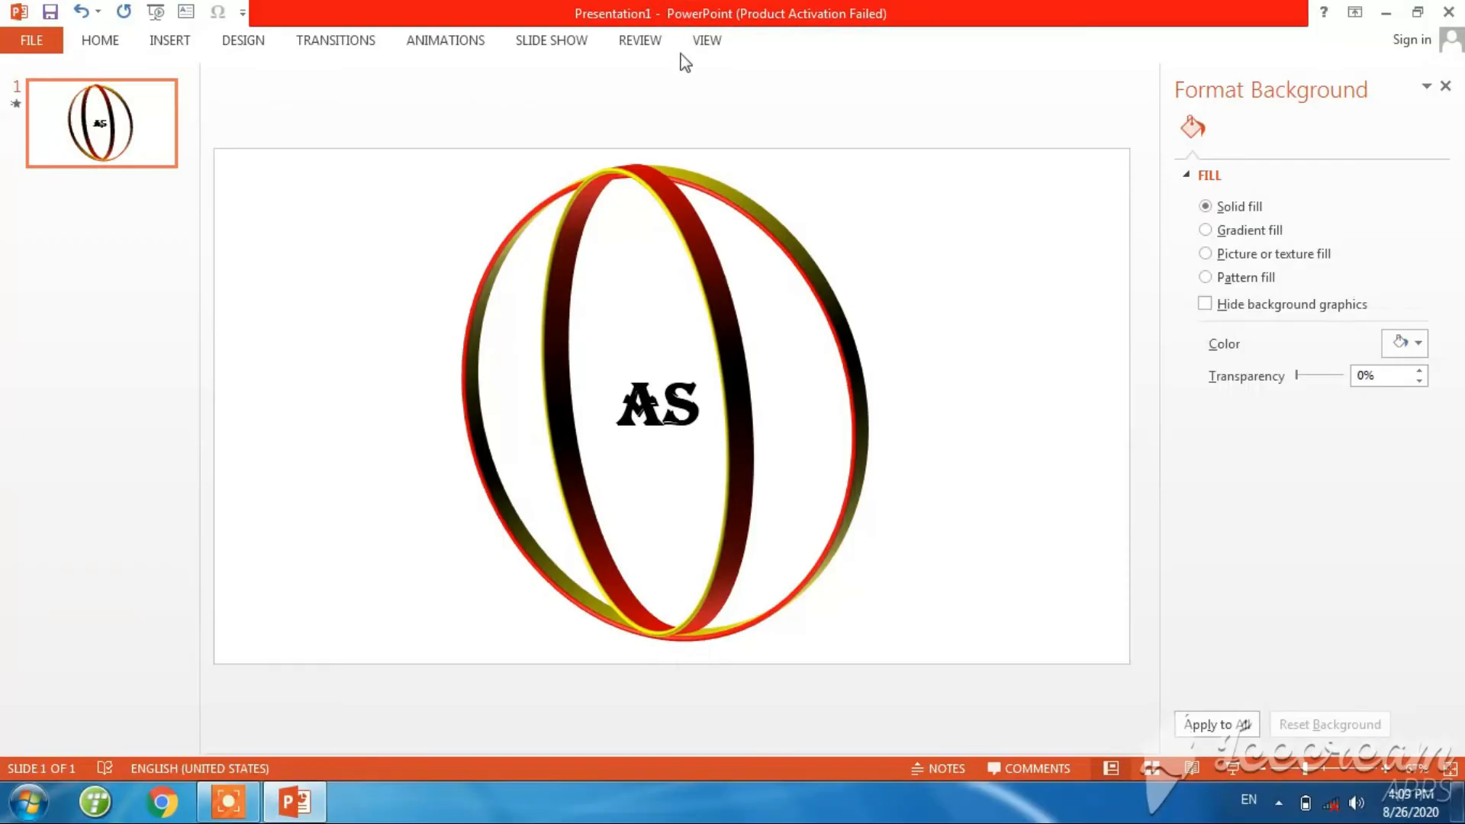
# Export the presentation as an MPEG-4 video named "as logo" to the Desktop, using recorded timings and narrations.
pyautogui.click(29, 39)
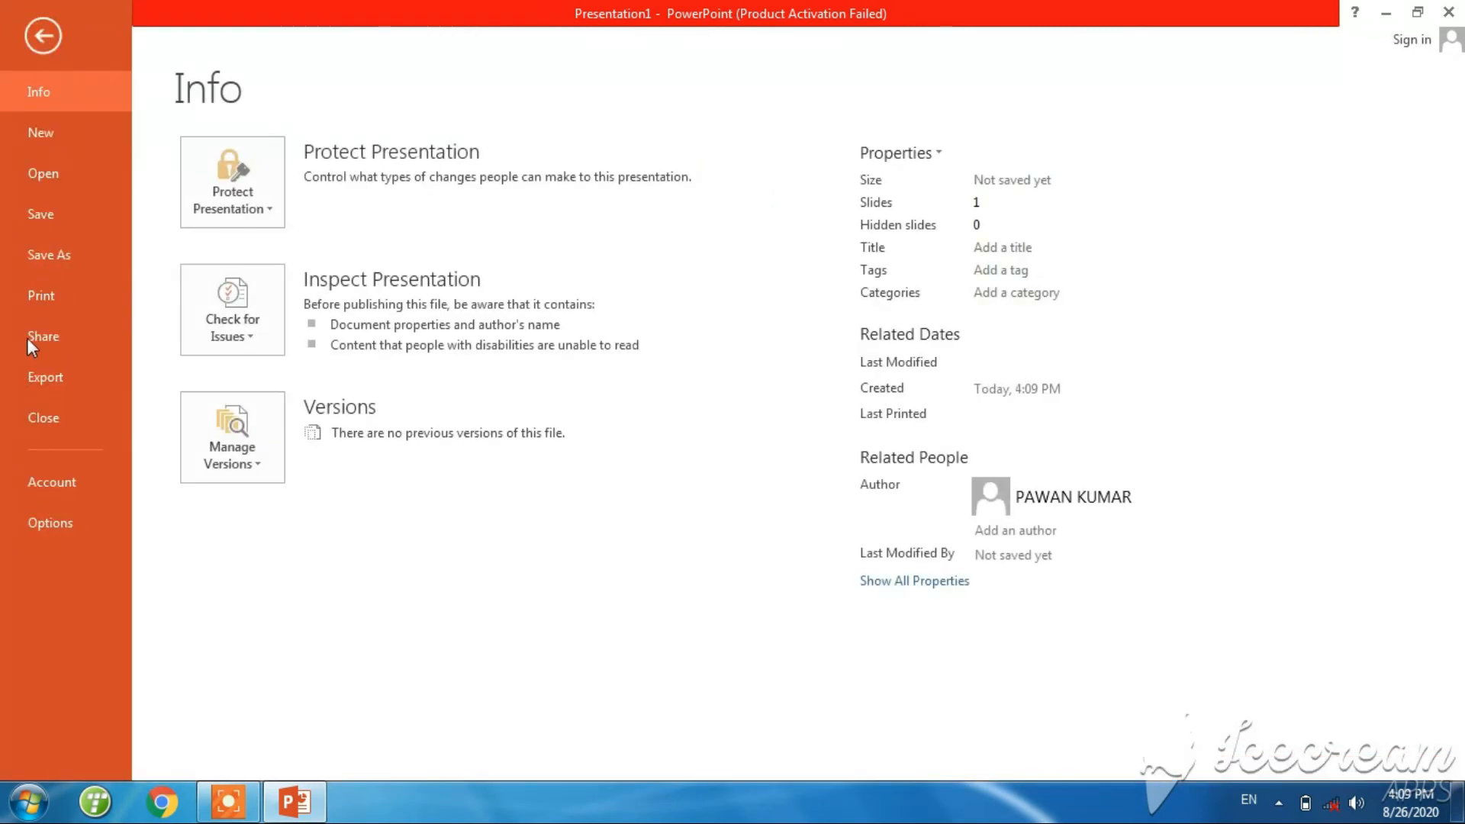
pyautogui.click(43, 373)
pyautogui.click(287, 231)
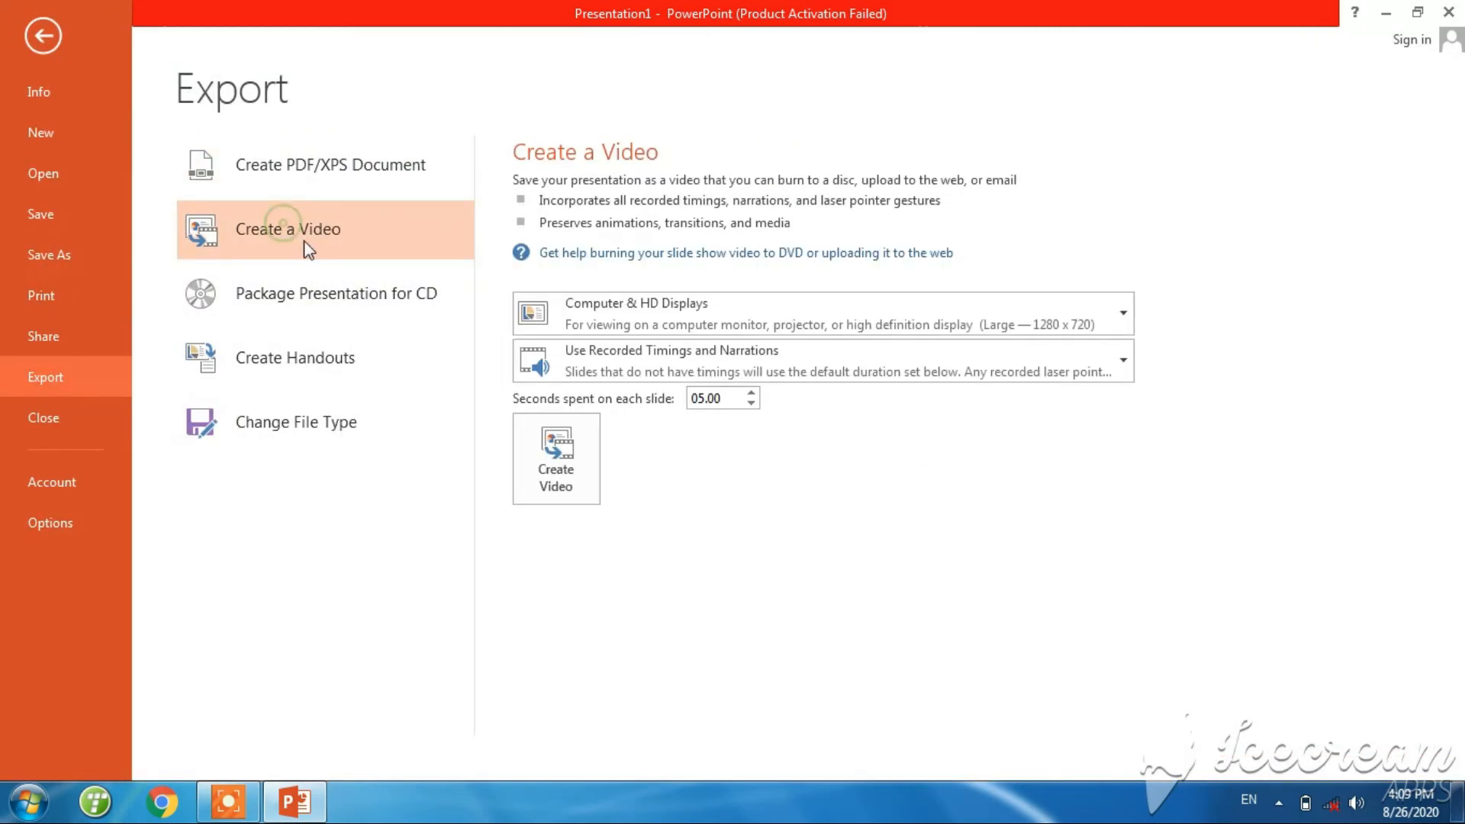
pyautogui.click(556, 457)
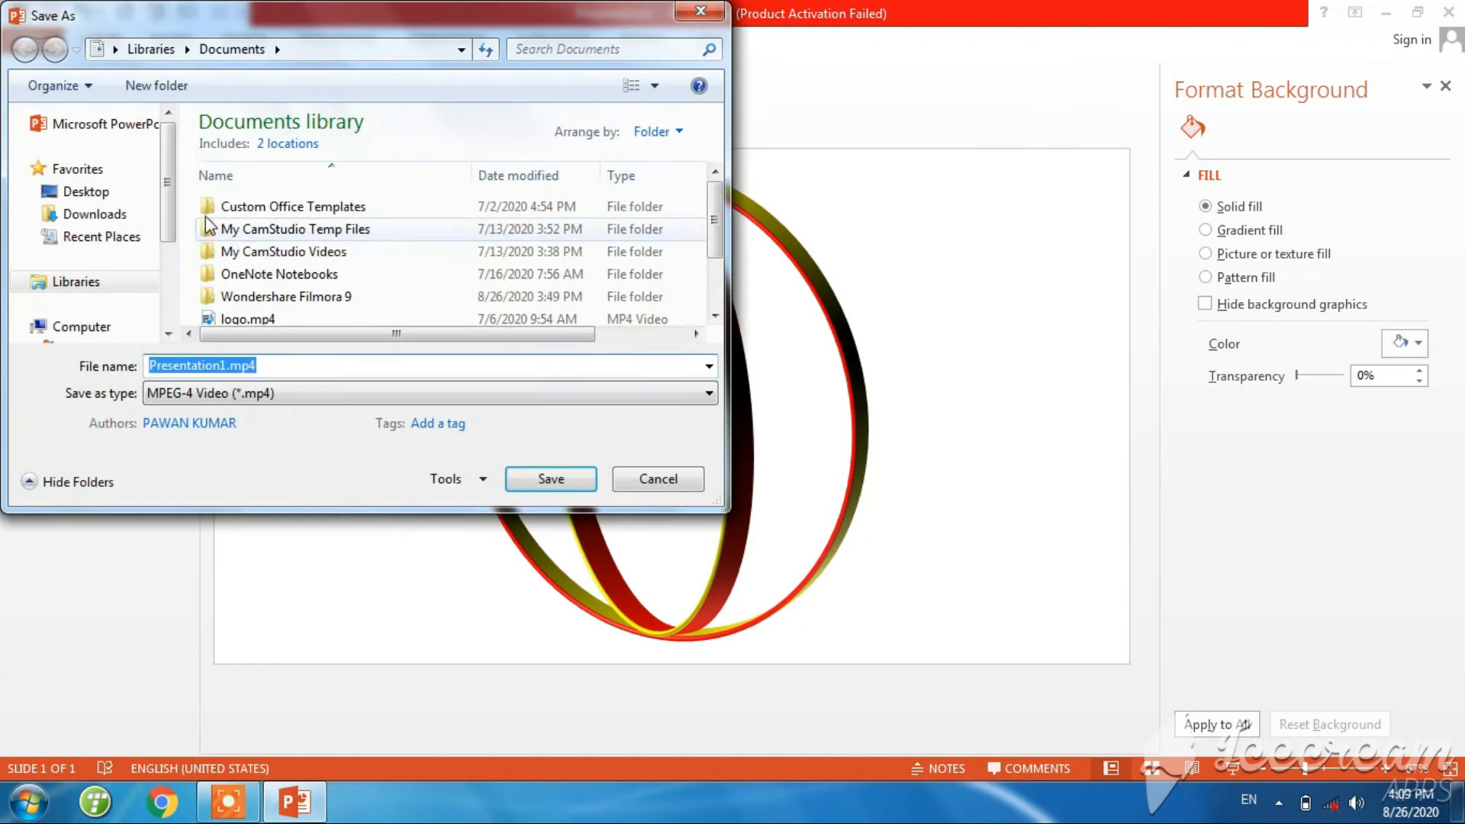
pyautogui.click(86, 190)
pyautogui.doubleClick(292, 366)
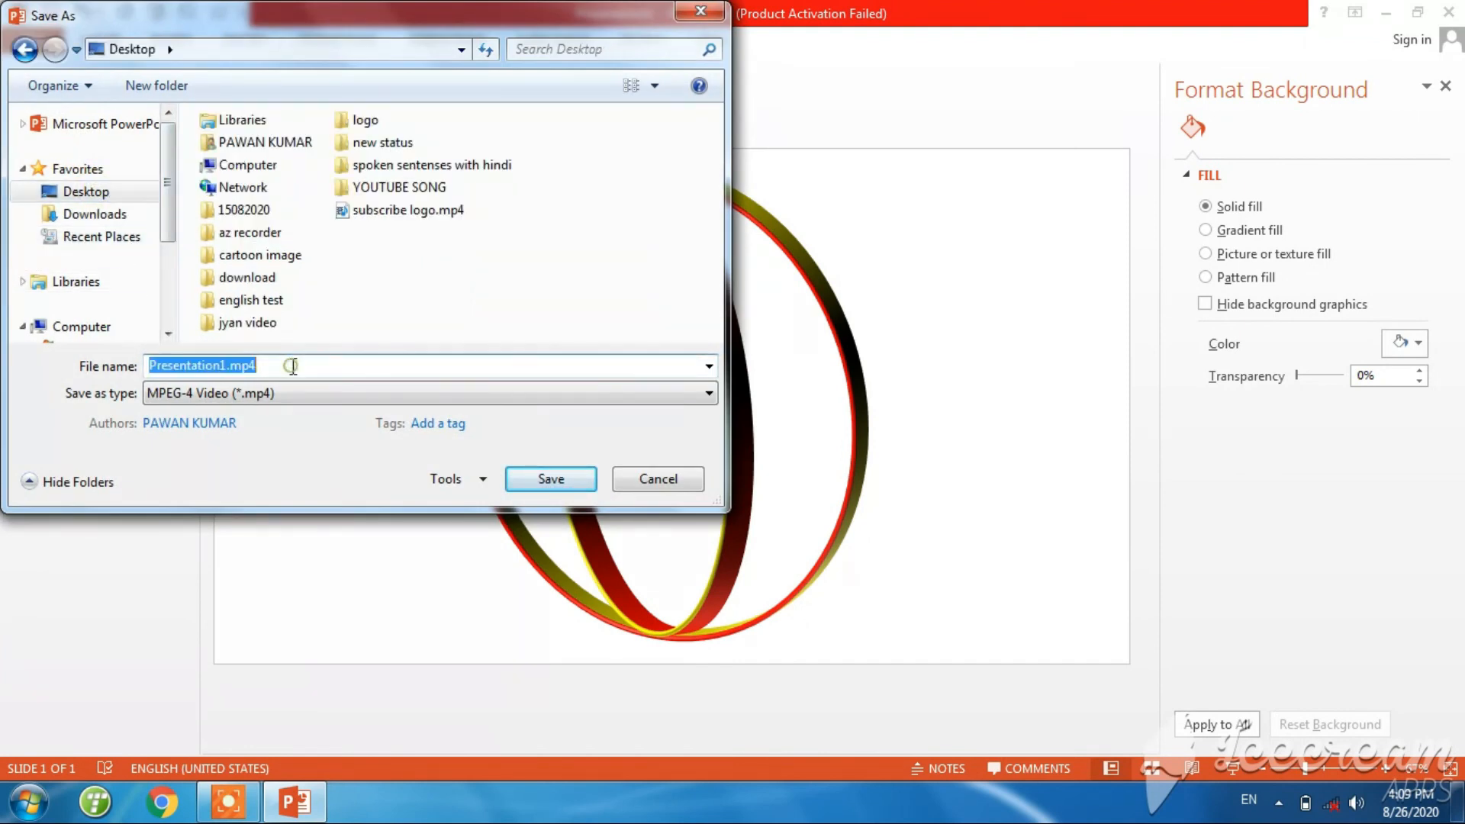
pyautogui.press('BackSpace')
pyautogui.write('as logo')
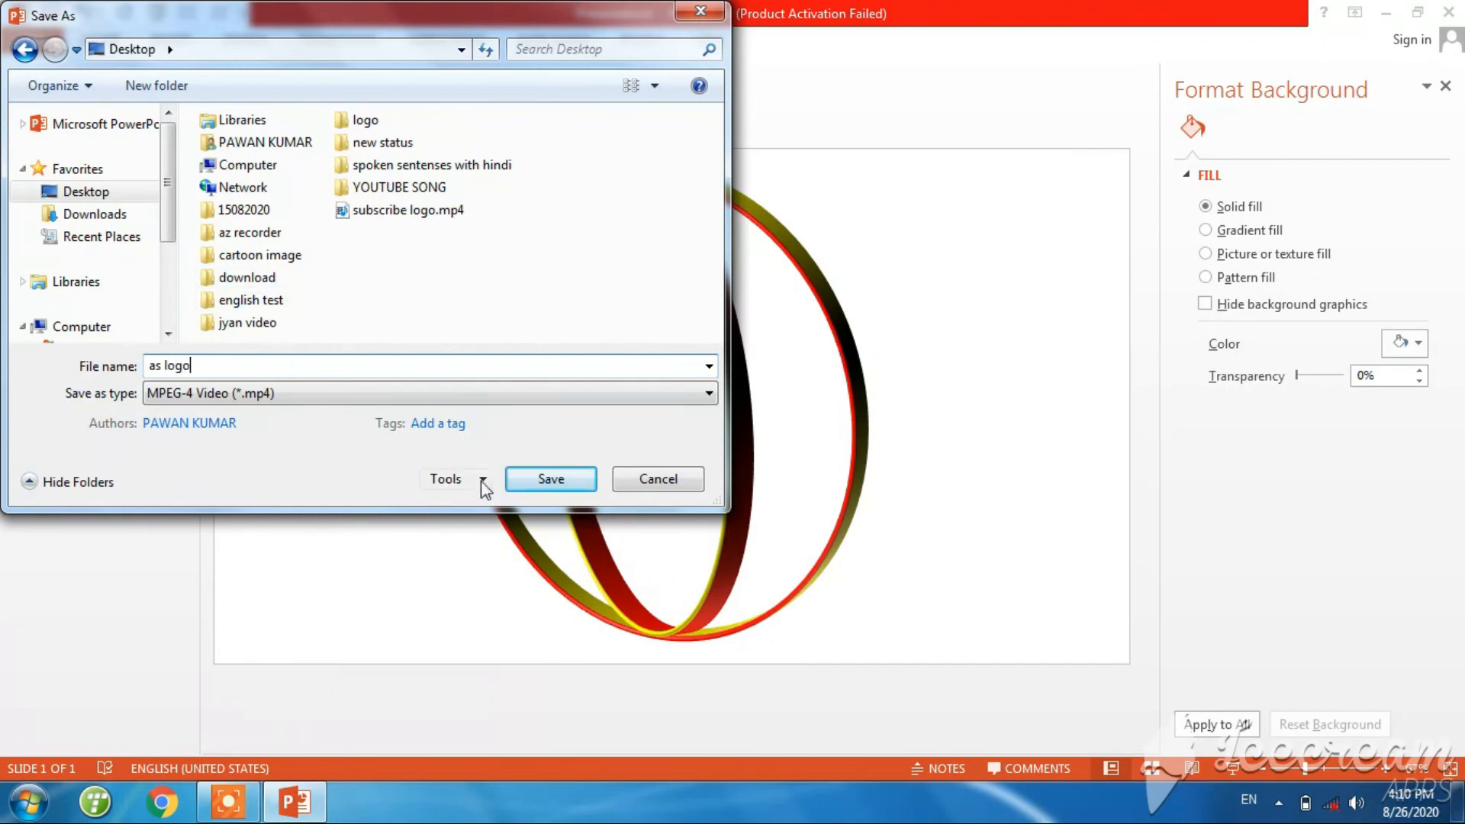
pyautogui.click(549, 478)
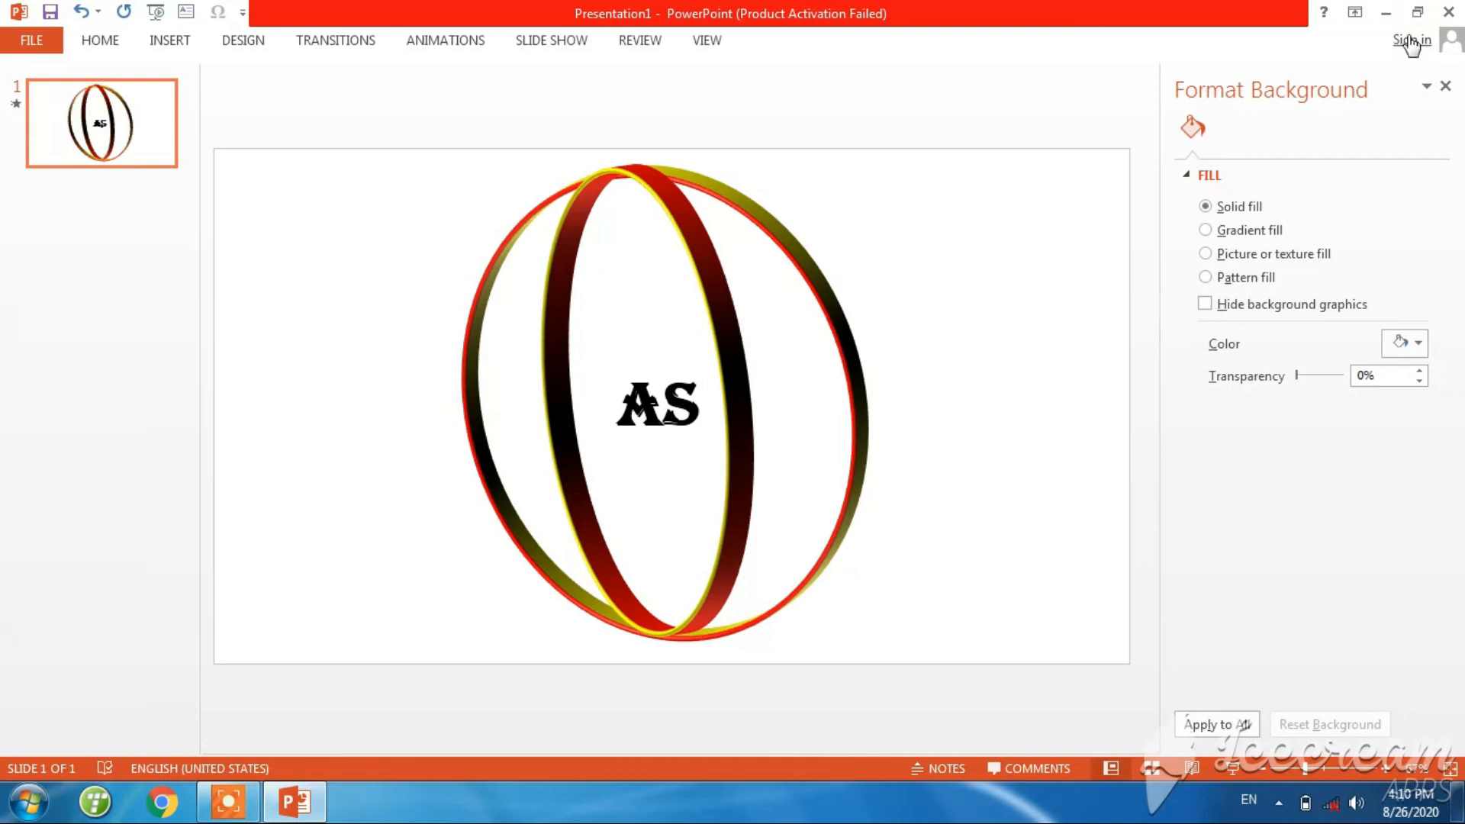
# Minimise the presentation window and open the exported as logo.mp4 from the desktop to play it.
pyautogui.click(1385, 13)
pyautogui.doubleClick(202, 462)
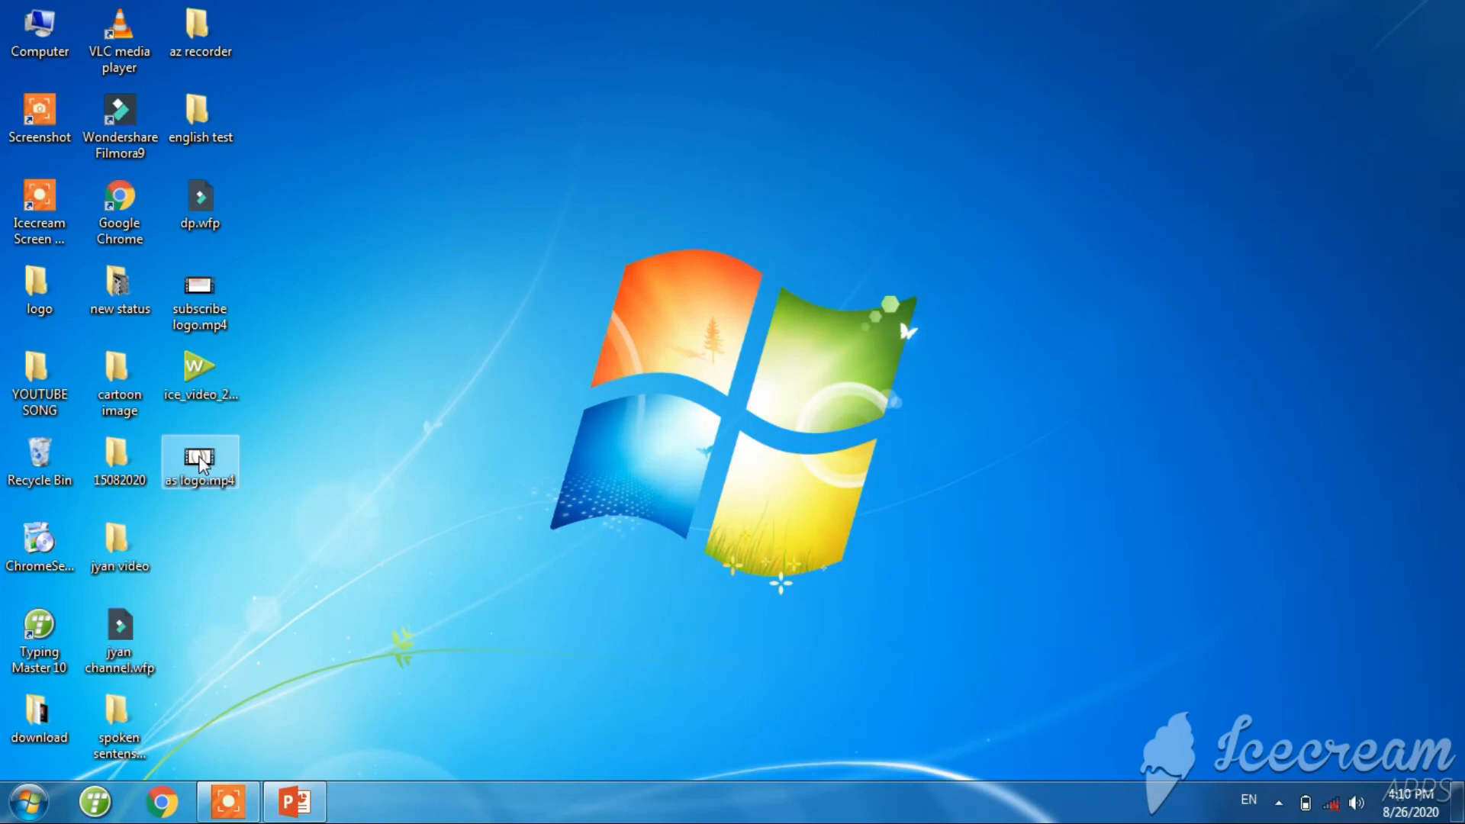